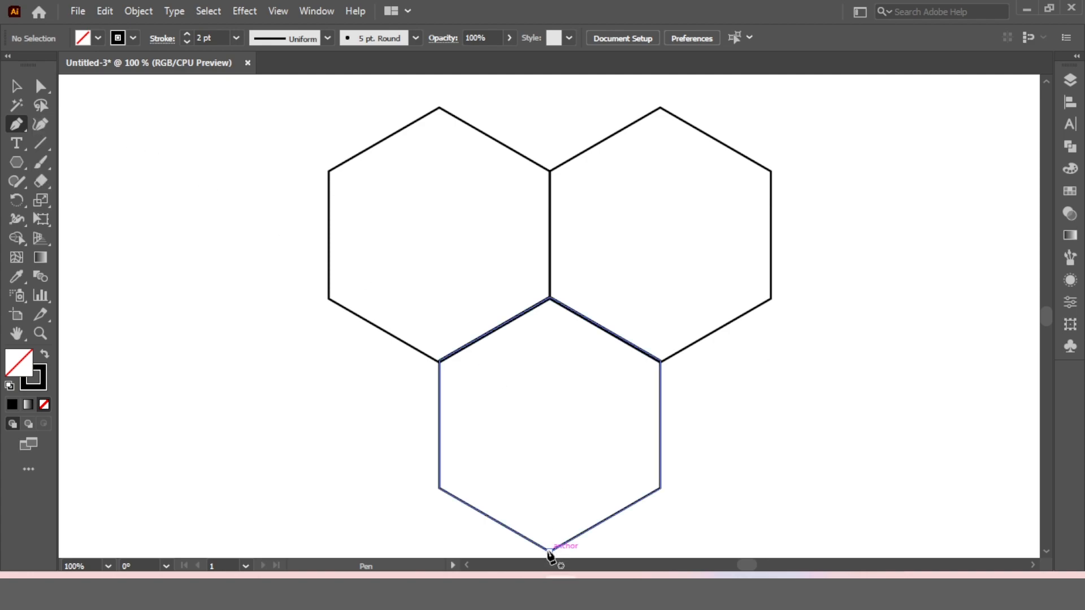
# Step: Draw a Pen path from the lower hexagon's bottom vertex to the shared centre point and on to the left hexagon's upper-left vertex
pyautogui.click(549, 551)
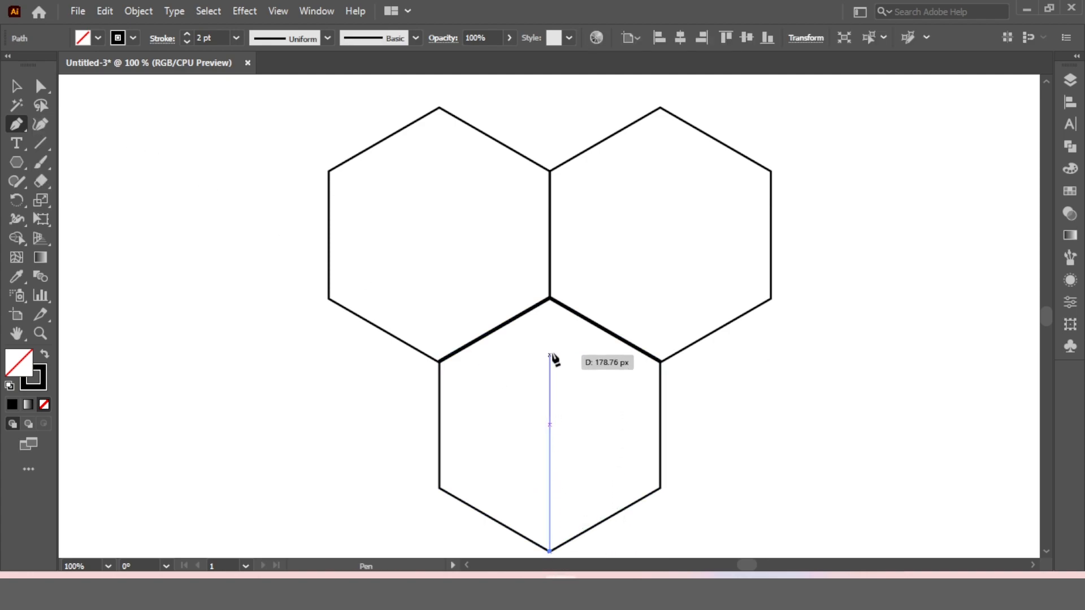
pyautogui.click(549, 298)
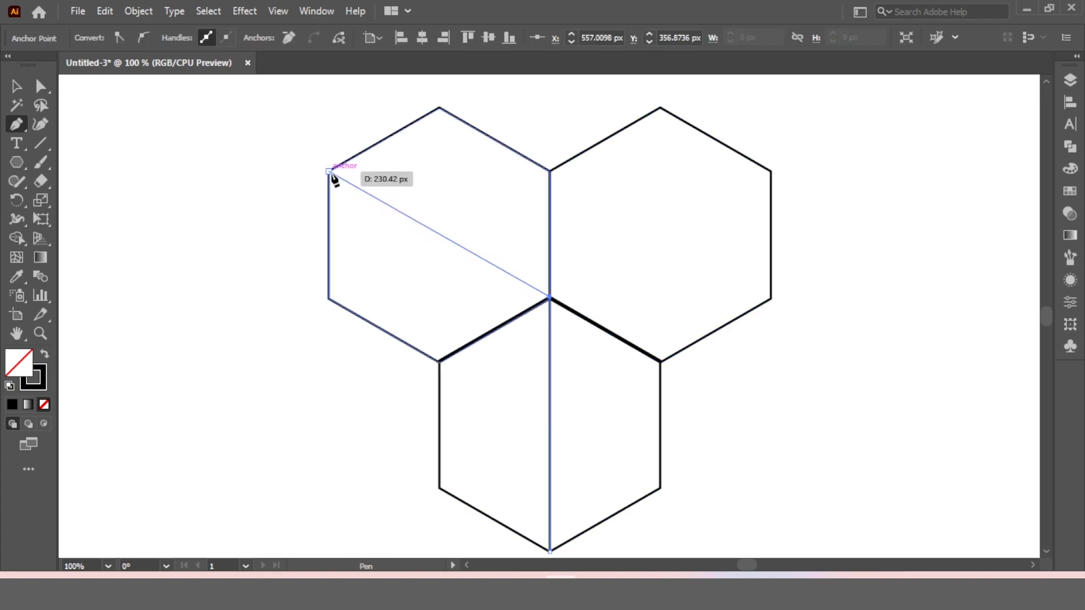
pyautogui.click(330, 171)
pyautogui.click(16, 86)
pyautogui.click(190, 252)
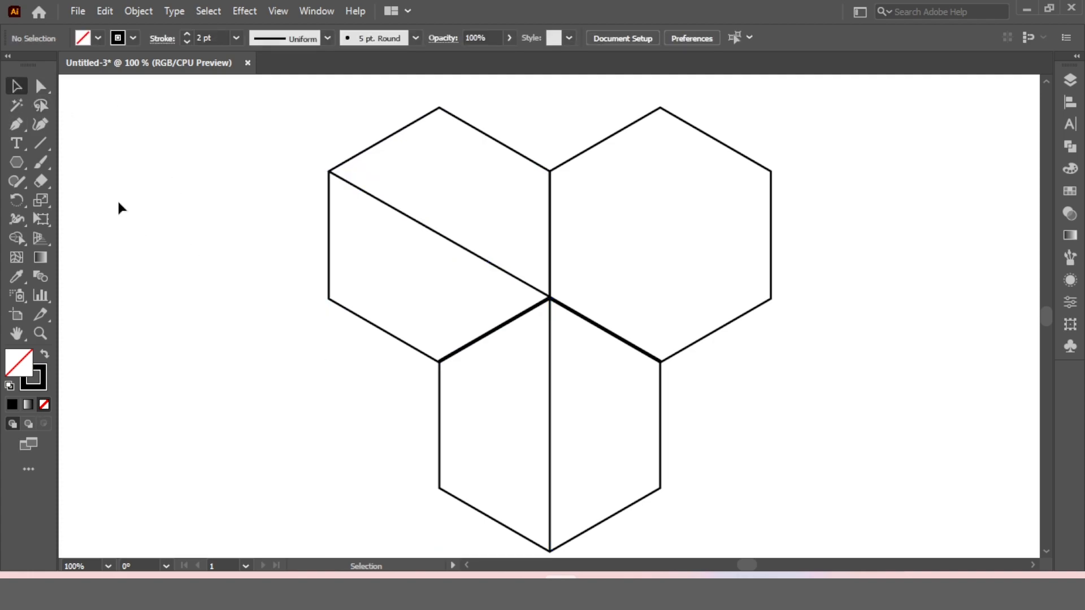
# Step: Draw a second Pen path from the lower hexagon's lower-left vertex straight up to the diagonal, then along it to its upper-left end
pyautogui.moveTo(18, 127); pyautogui.dragTo(65, 122)
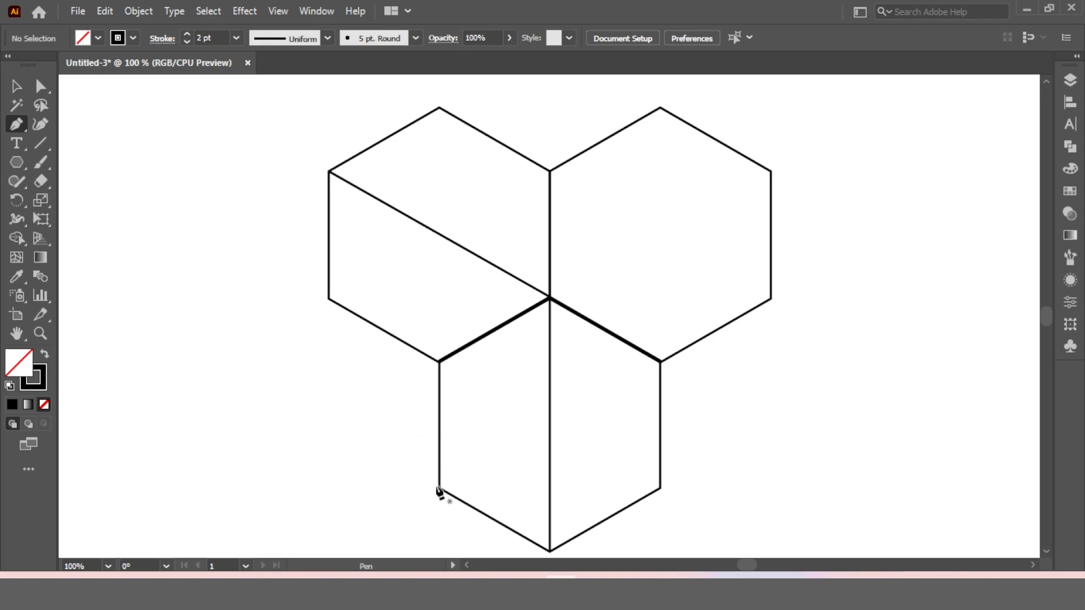
pyautogui.click(439, 489)
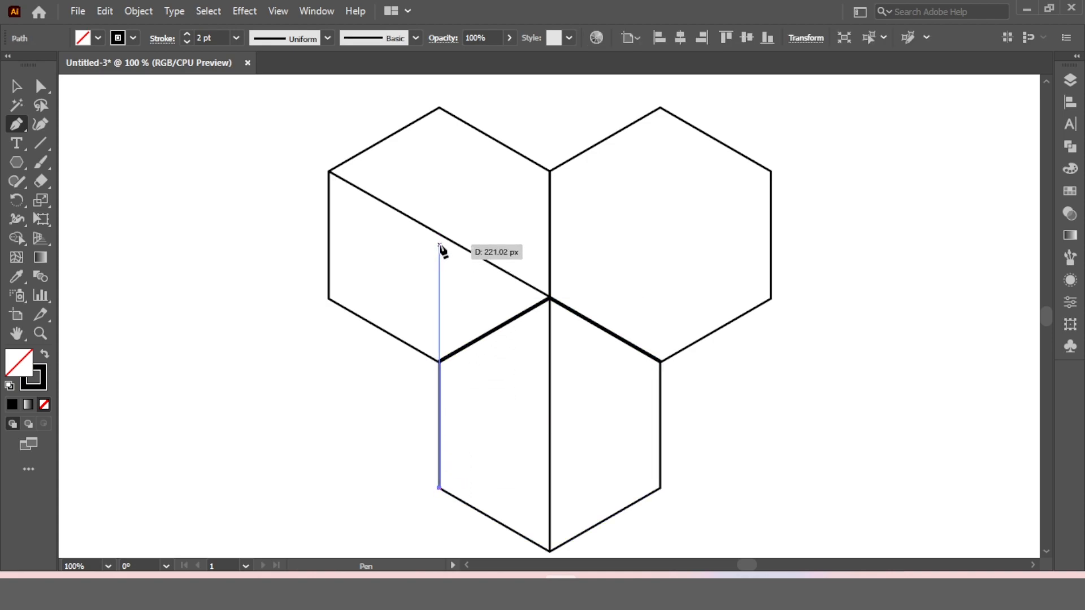
pyautogui.click(441, 234)
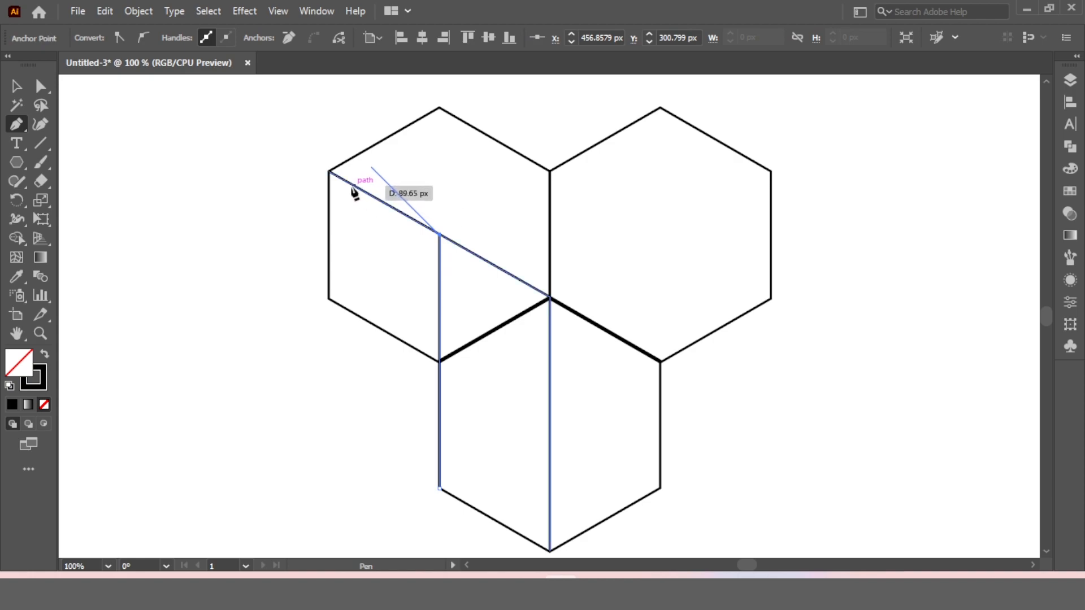
pyautogui.click(329, 173)
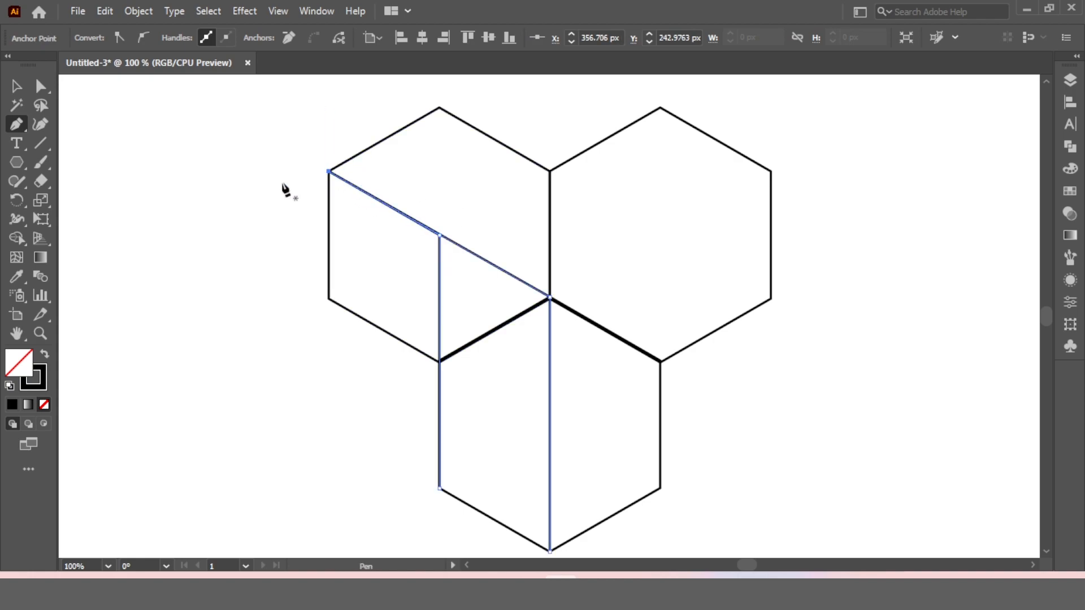
pyautogui.press('v')
pyautogui.click(126, 193)
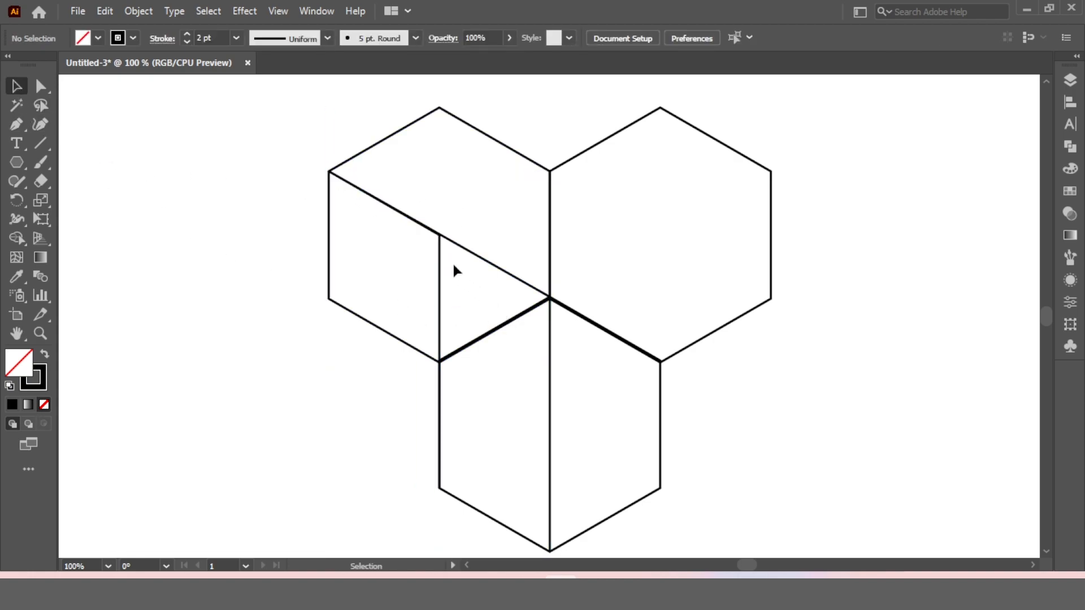
# Step: Cut the drawn inner division lines out of the artwork to the clipboard
pyautogui.click(436, 264)
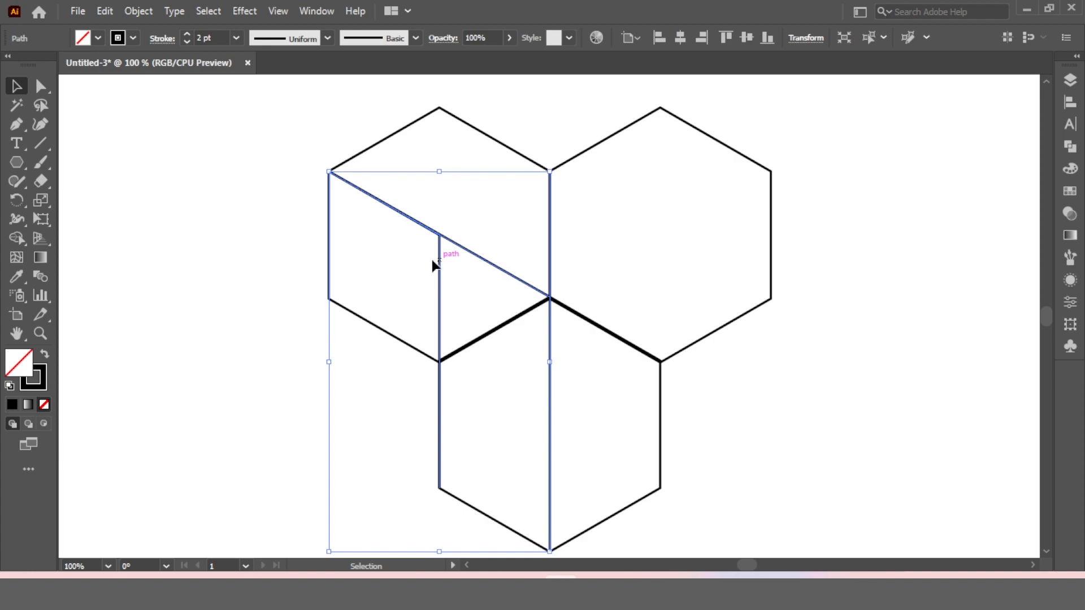
pyautogui.click(107, 16)
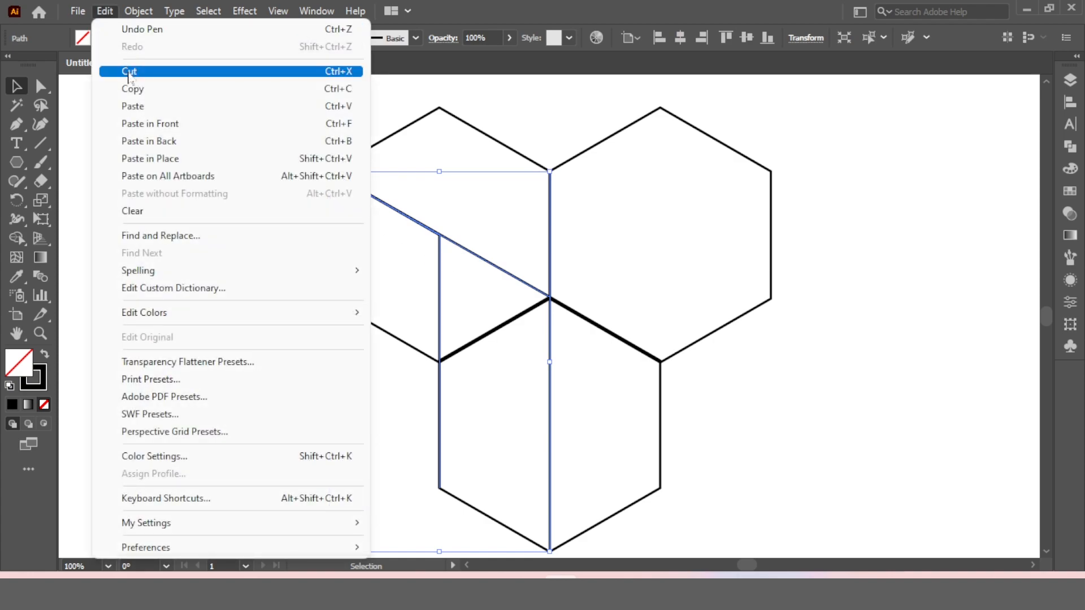
pyautogui.click(129, 72)
# Step: Merge the three hexagons into a single outline with the Shape Builder tool
pyautogui.moveTo(801, 169); pyautogui.dragTo(379, 382)
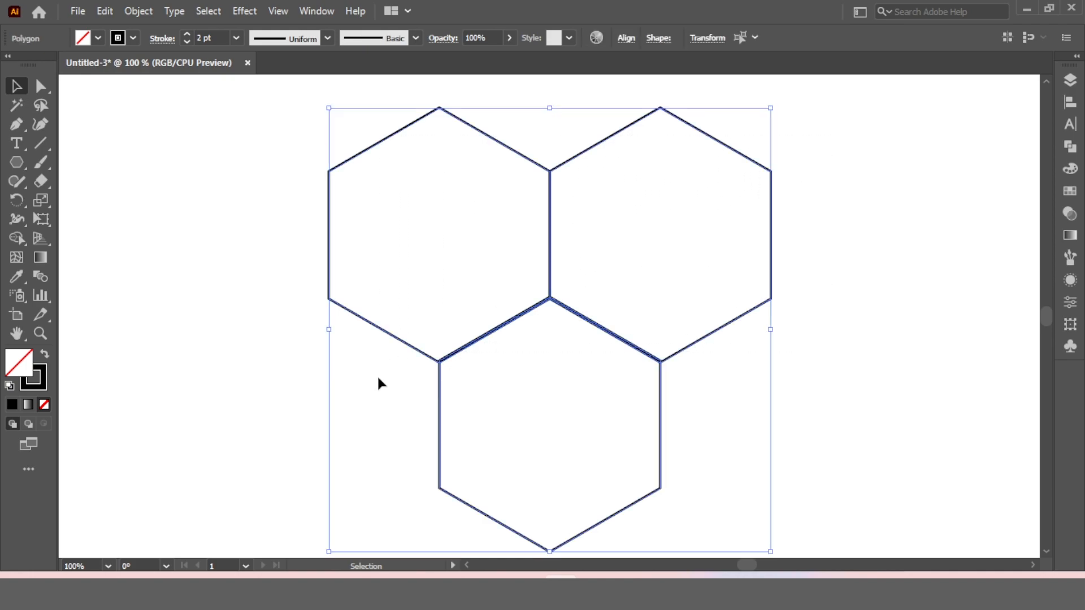
pyautogui.moveTo(16, 238); pyautogui.dragTo(88, 245)
pyautogui.moveTo(460, 285)
pyautogui.mouseDown()
pyautogui.moveTo(535, 371)
pyautogui.moveTo(587, 297)
pyautogui.moveTo(509, 261)
pyautogui.mouseUp()
pyautogui.click(16, 85)
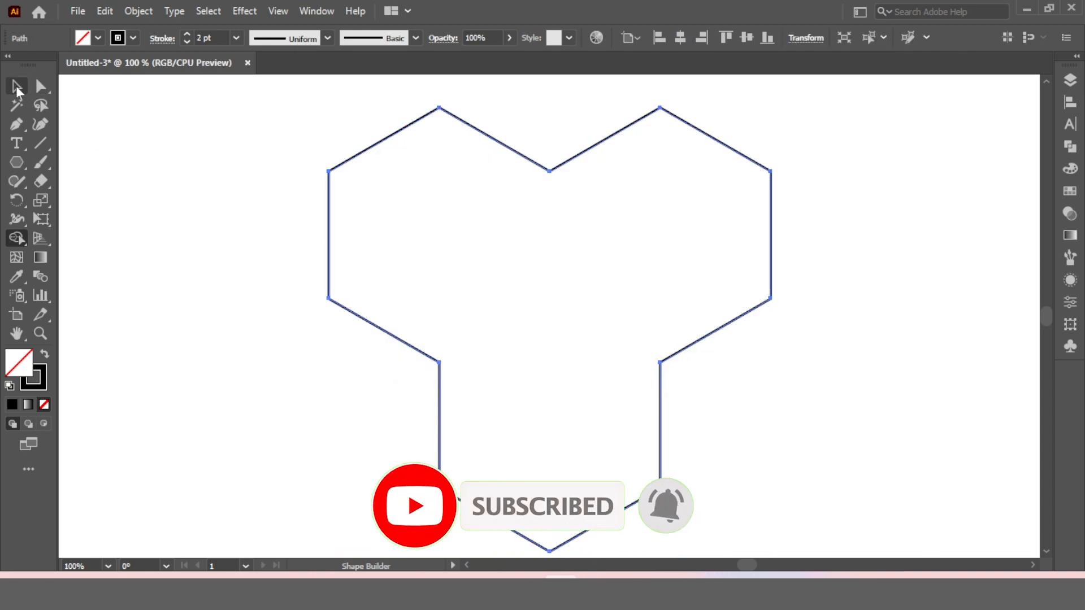
pyautogui.click(837, 256)
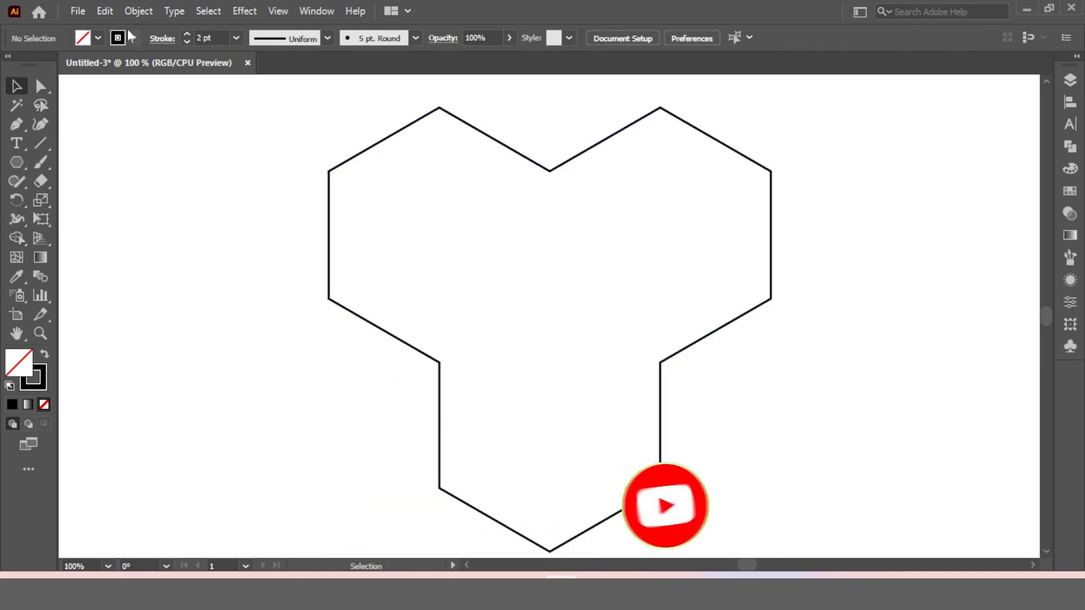
# Step: Paste the cut division lines back in place over the merged outline
pyautogui.click(105, 13)
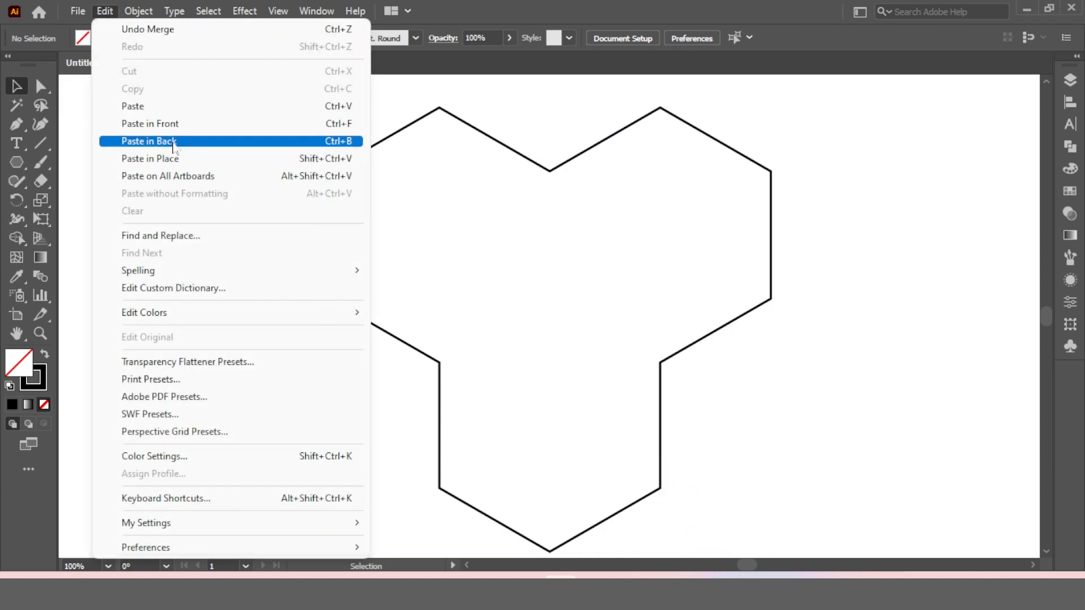
pyautogui.click(174, 161)
pyautogui.click(852, 322)
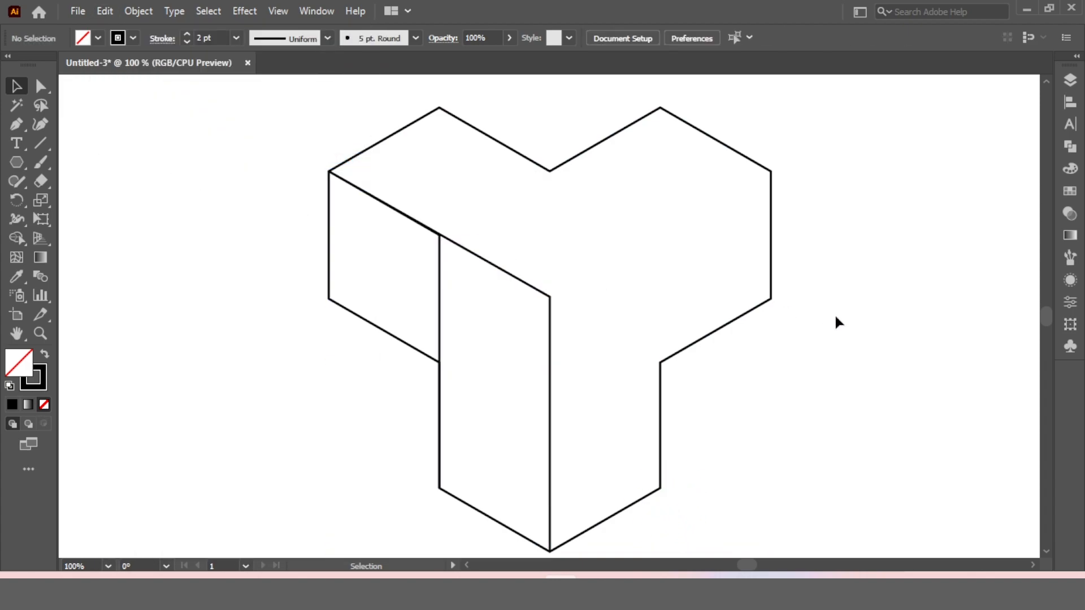
# Step: Make a copy of the division lines rotated 120° about the anchor at the centre of the shape
pyautogui.click(551, 310)
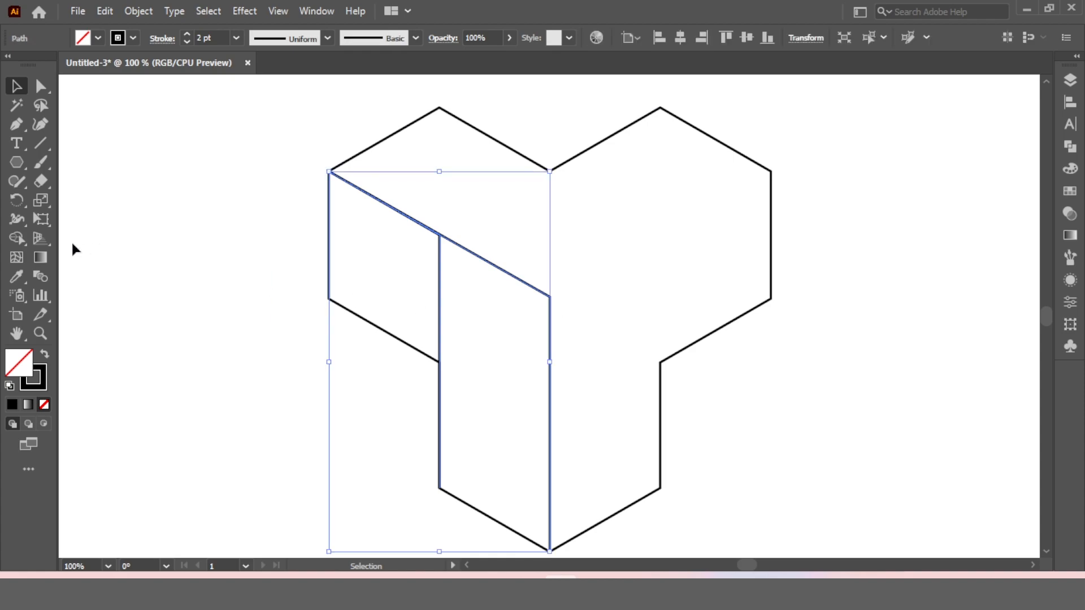
pyautogui.rightClick(501, 265)
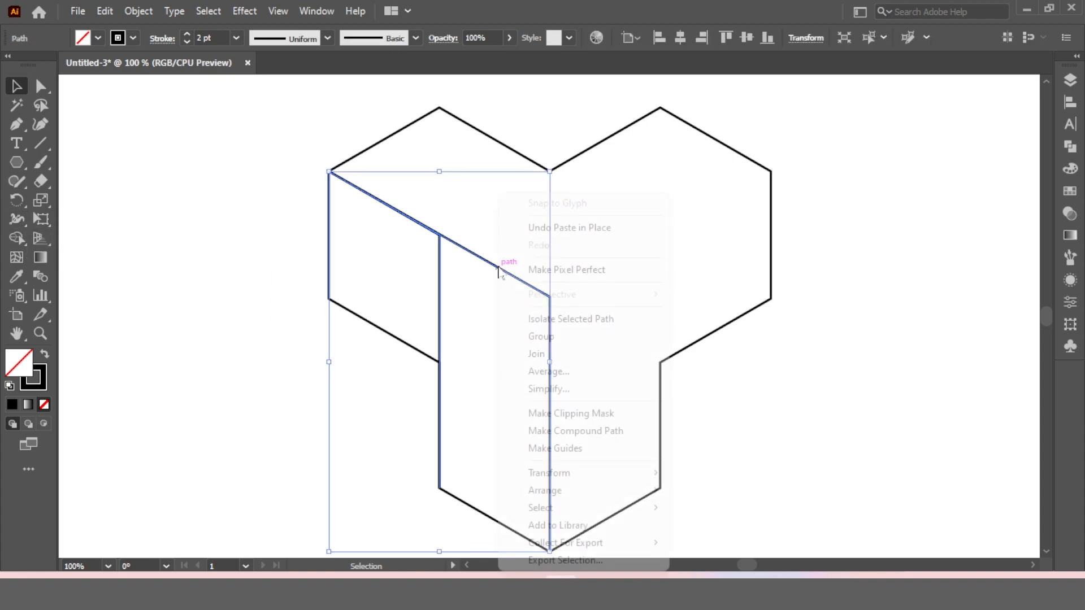
pyautogui.click(17, 200)
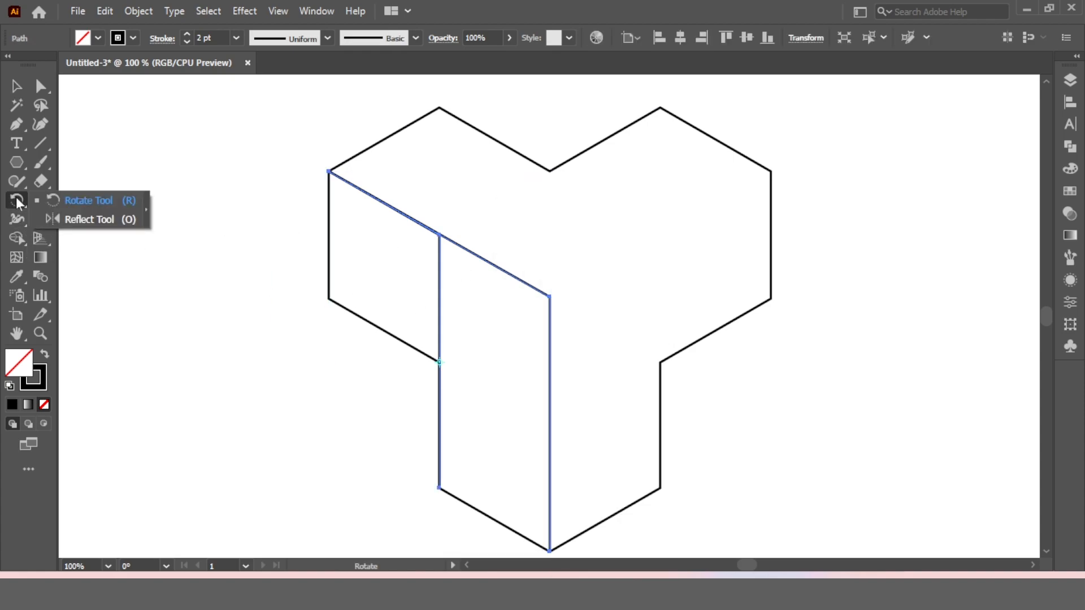
pyautogui.click(82, 202)
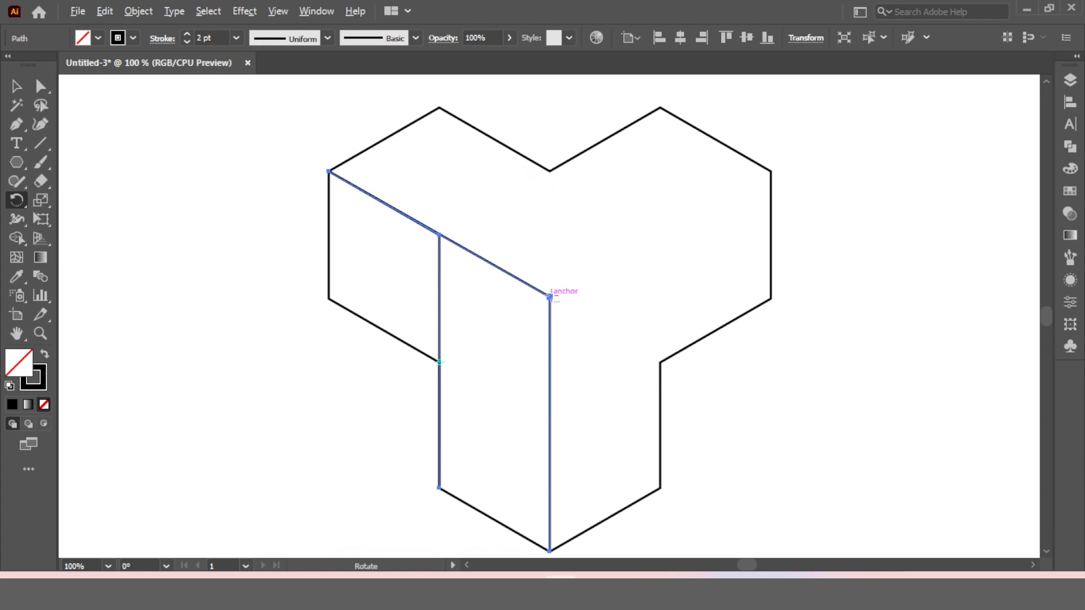
pyautogui.keyDown('alt'); pyautogui.click(550, 296); pyautogui.keyUp('alt')
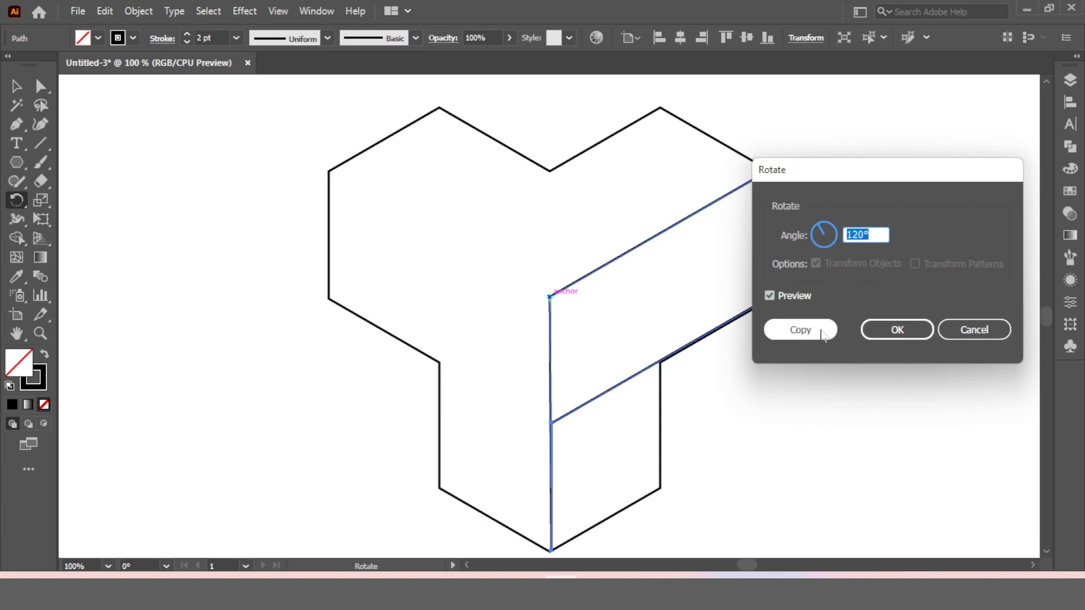
pyautogui.click(800, 330)
pyautogui.press('v')
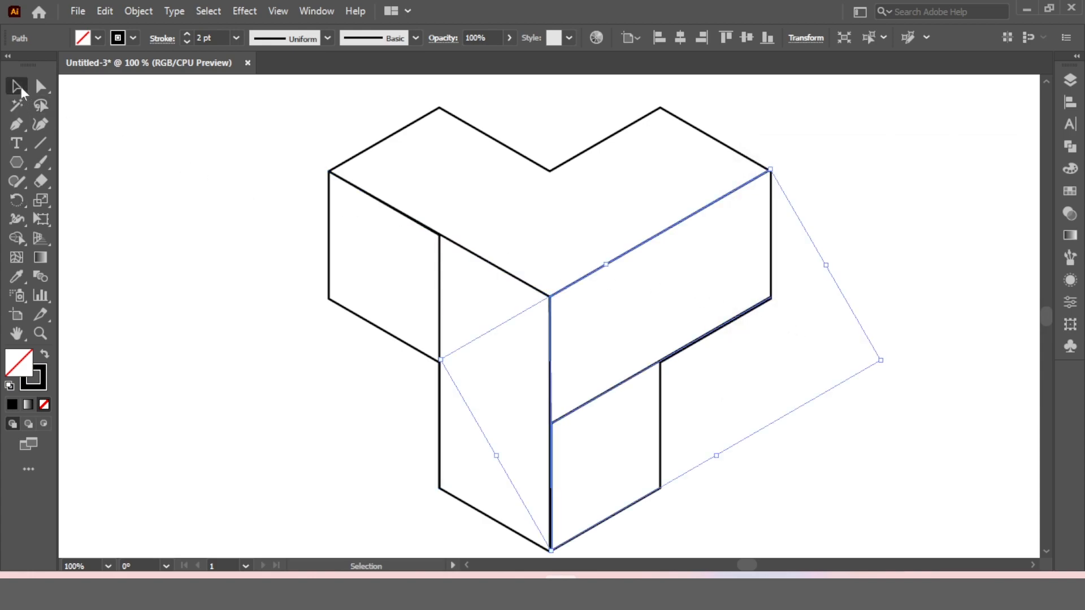
# Step: Repeat the rotated copy once to place a third set of division lines
pyautogui.press('a')
pyautogui.press('v')
pyautogui.hotkey('ctrl', 'd')
pyautogui.click(852, 222)
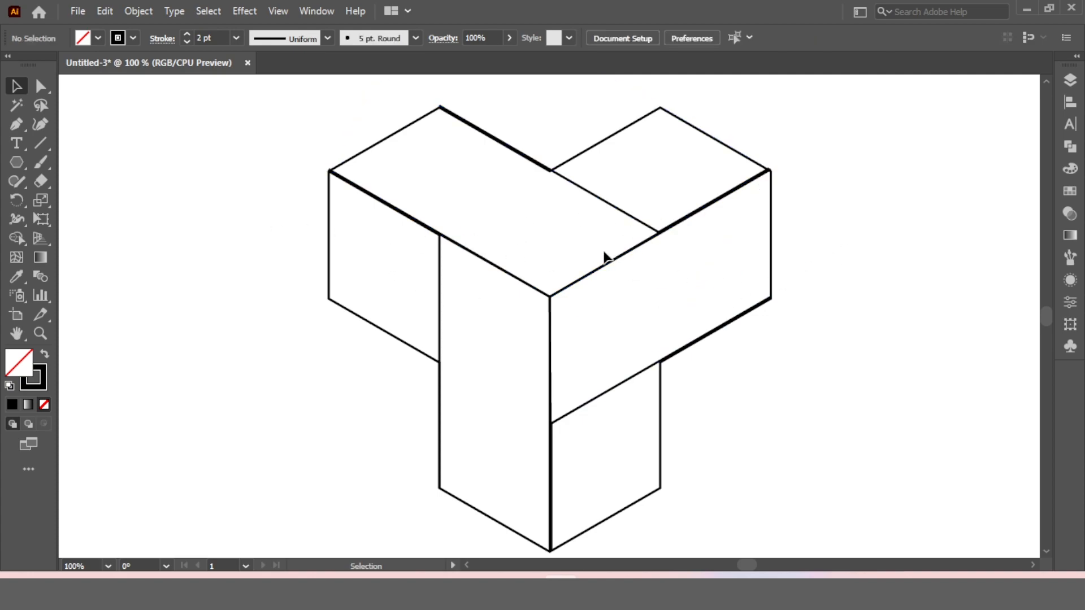
# Step: Round the corners of all three sets of division lines to a radius of about 88 px
pyautogui.moveTo(400, 229); pyautogui.dragTo(669, 292)
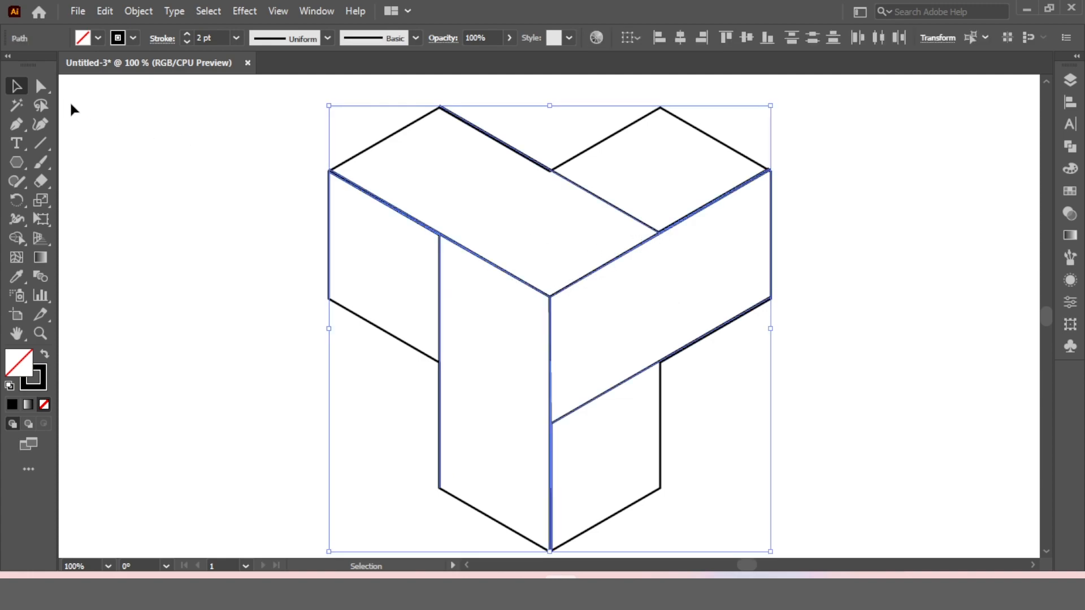
pyautogui.click(42, 90)
pyautogui.moveTo(427, 247); pyautogui.dragTo(346, 296)
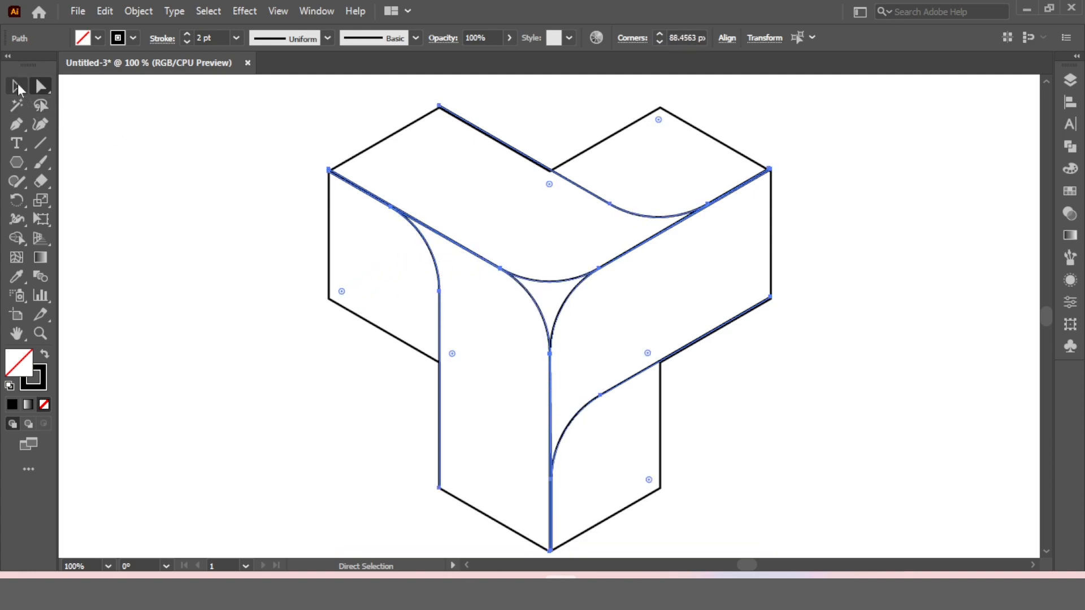
pyautogui.click(17, 85)
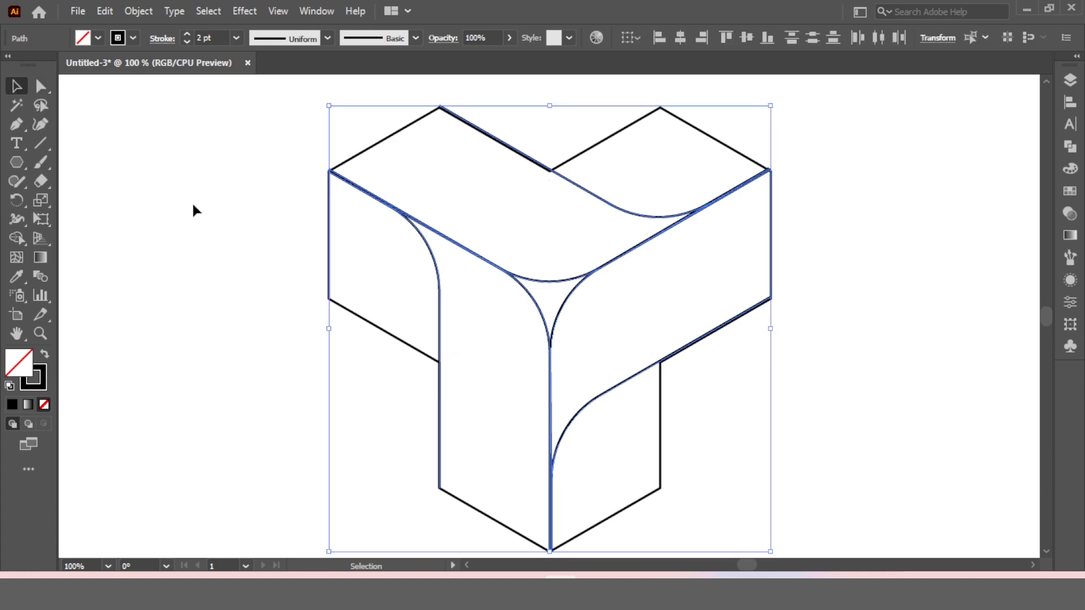
pyautogui.click(263, 232)
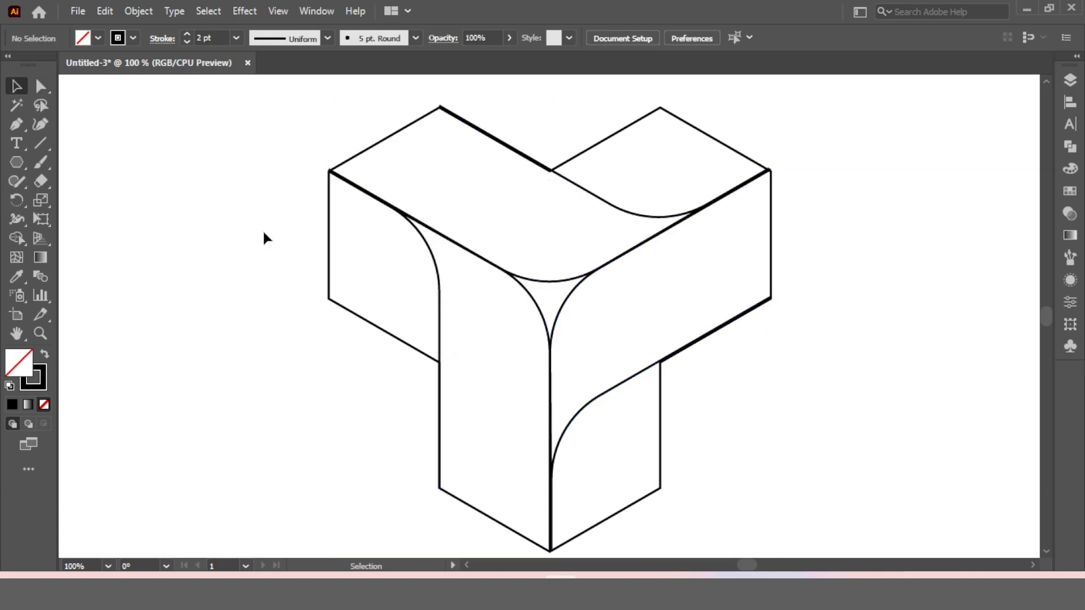
# Step: Round all corners of the merged outer outline using the live corner handles
pyautogui.click(329, 249)
pyautogui.press('a')
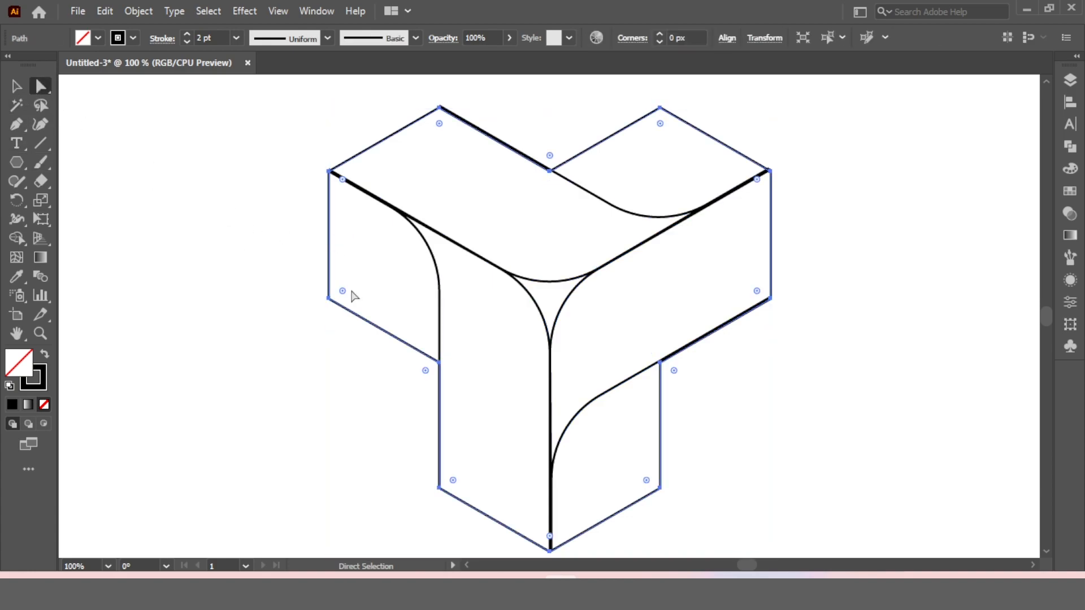
pyautogui.moveTo(343, 295); pyautogui.dragTo(382, 271)
pyautogui.click(15, 85)
pyautogui.click(283, 263)
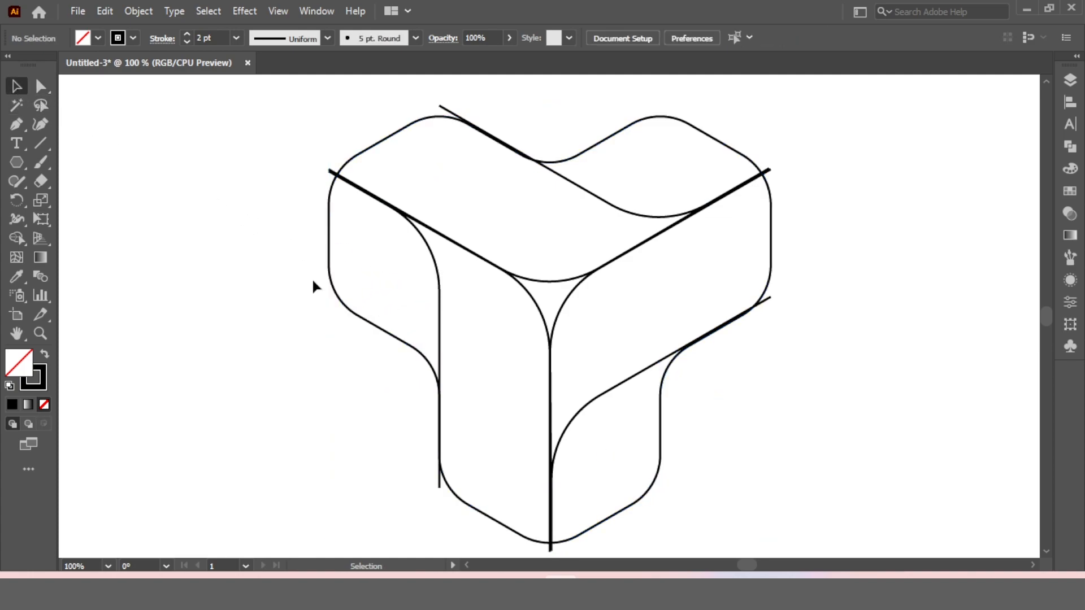
# Step: Build the six faces of the figure as separate black-filled shapes from all the artwork with the Shape Builder tool
pyautogui.moveTo(834, 111); pyautogui.dragTo(334, 484)
pyautogui.moveTo(20, 233); pyautogui.dragTo(136, 238)
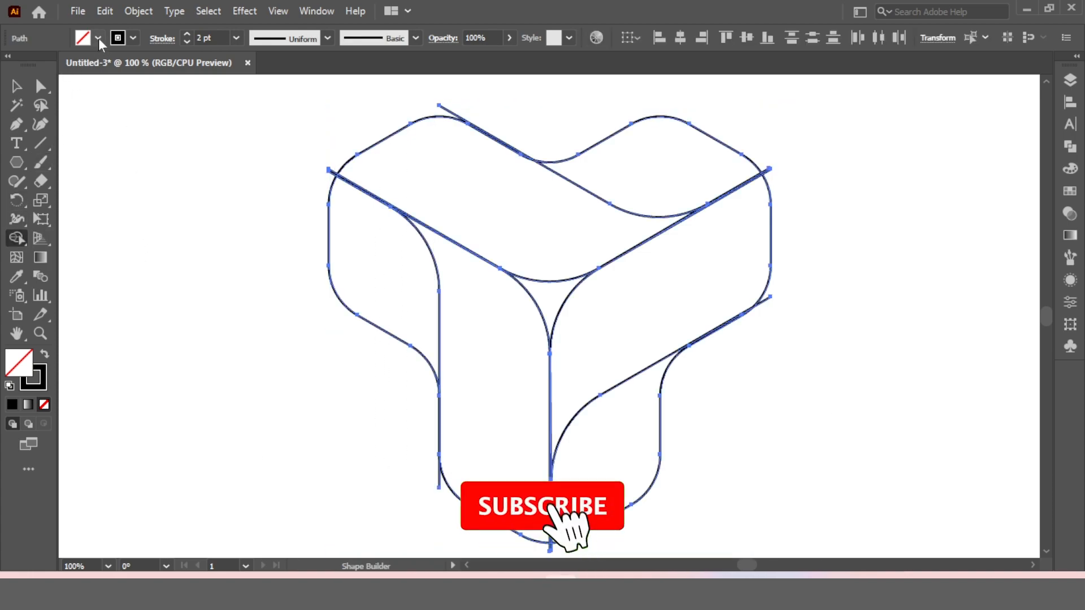
pyautogui.click(98, 38)
pyautogui.click(44, 65)
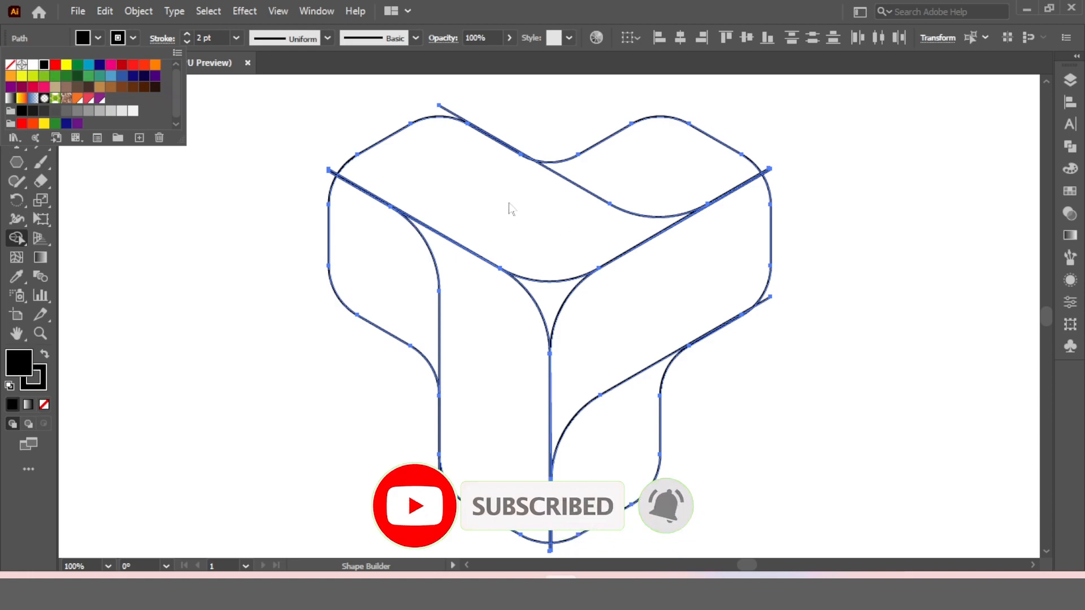
pyautogui.press('Escape')
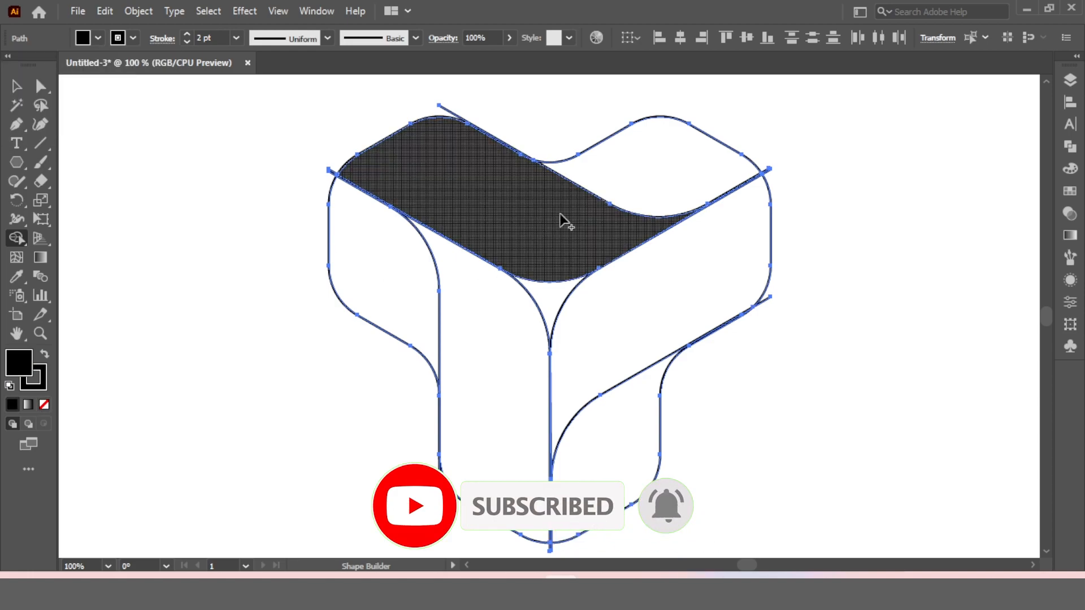
pyautogui.click(552, 226)
pyautogui.click(678, 170)
pyautogui.click(714, 278)
pyautogui.click(646, 425)
pyautogui.click(489, 385)
pyautogui.click(395, 290)
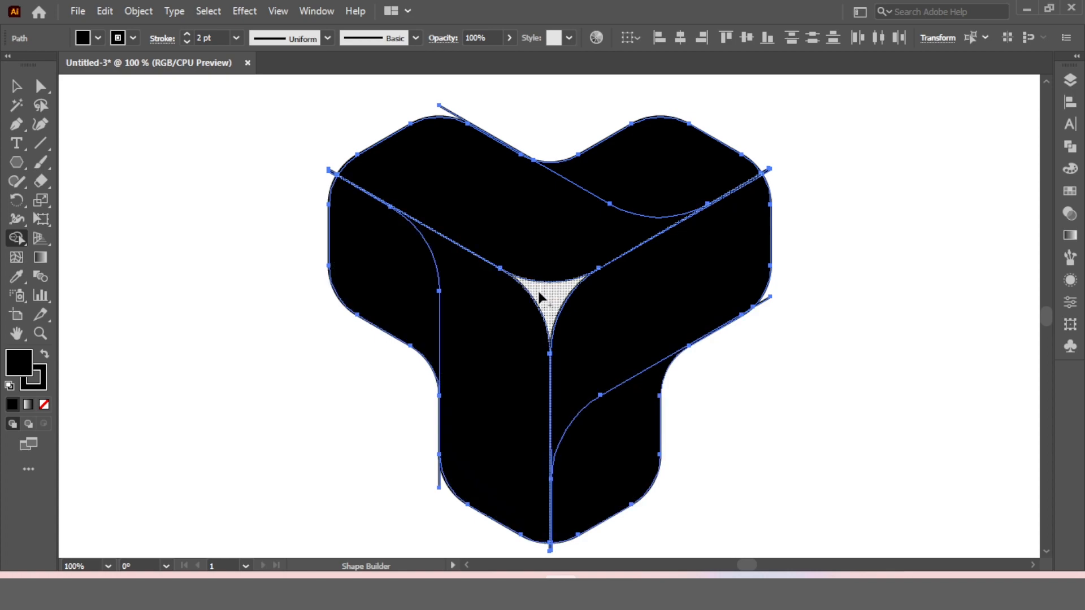
# Step: Remove the small curved triangle at the centre with the Shape Builder tool and deselect the artwork
pyautogui.keyDown('alt'); pyautogui.click(541, 289); pyautogui.keyUp('alt')
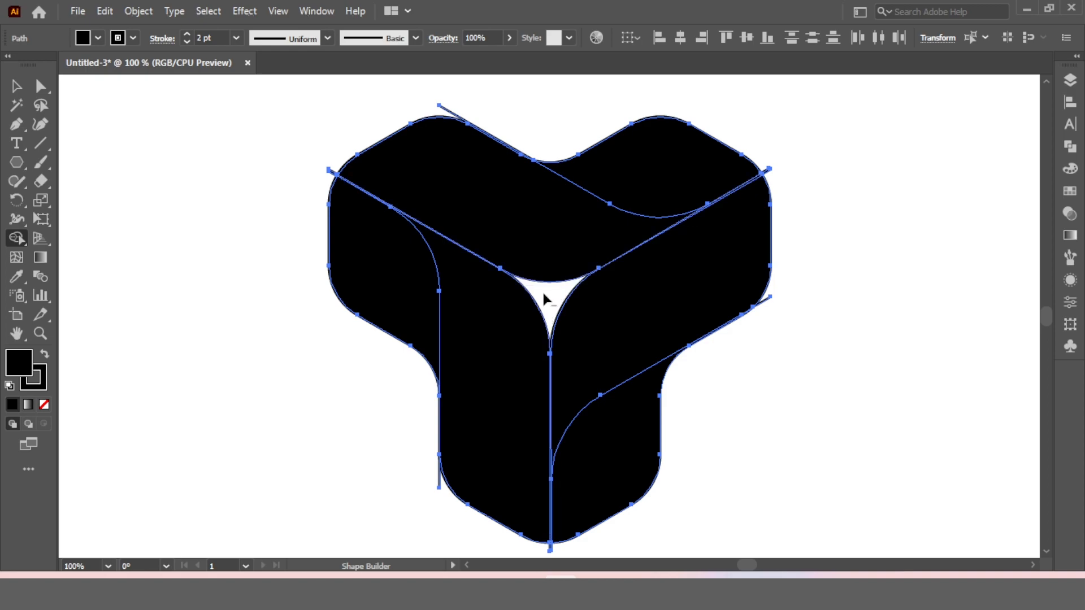
pyautogui.click(15, 86)
pyautogui.click(210, 138)
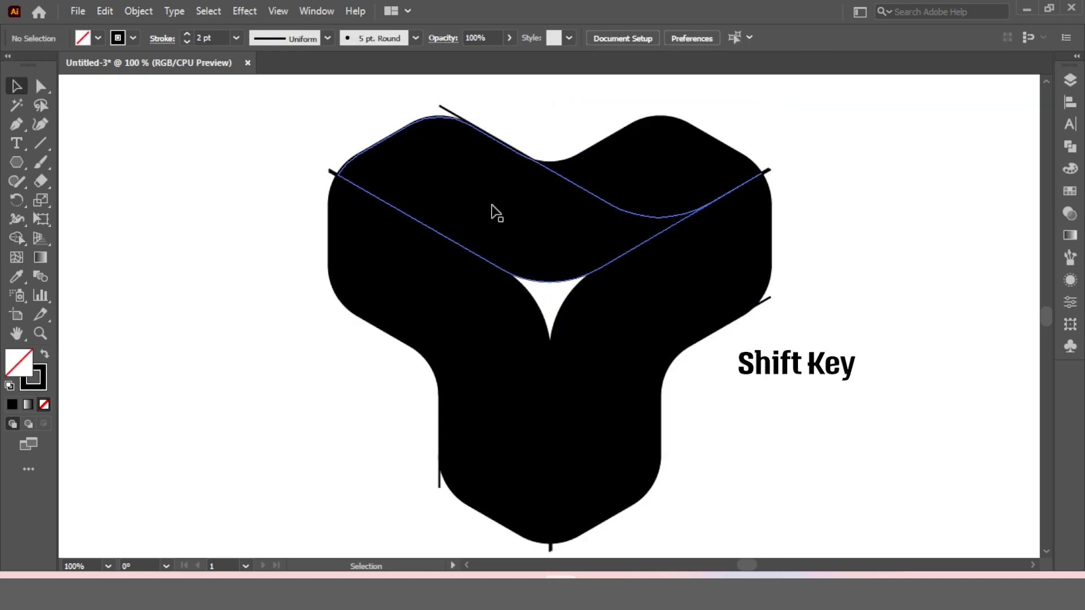
# Step: Cut all six black faces of the figure from the artboard
pyautogui.click(487, 209)
pyautogui.keyDown('shift'); pyautogui.click(418, 271); pyautogui.keyUp('shift')
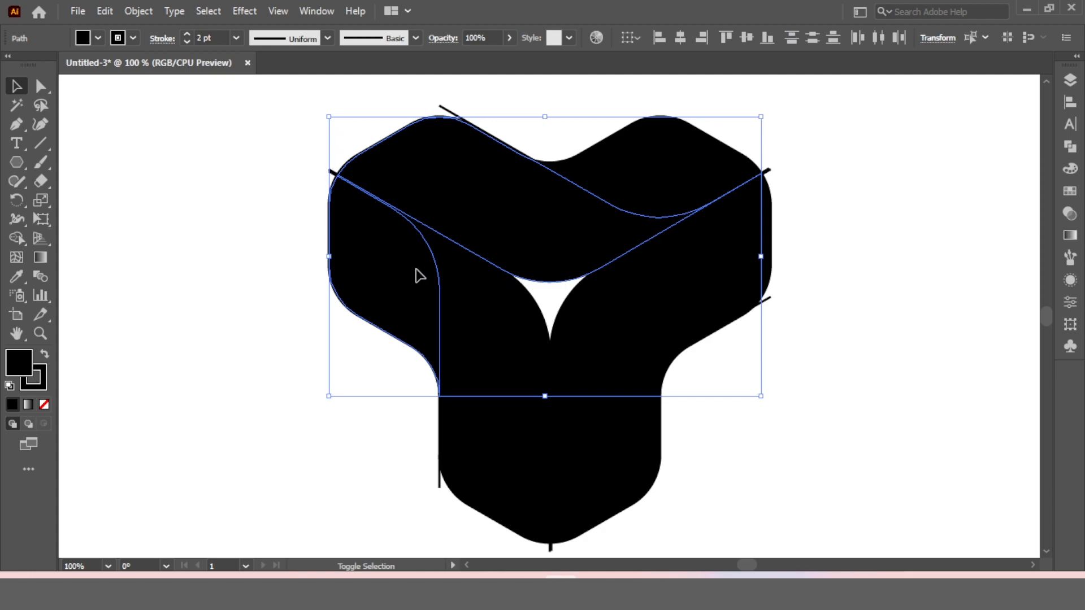
pyautogui.keyDown('shift'); pyautogui.click(483, 301); pyautogui.keyUp('shift')
pyautogui.keyDown('shift'); pyautogui.click(588, 334); pyautogui.keyUp('shift')
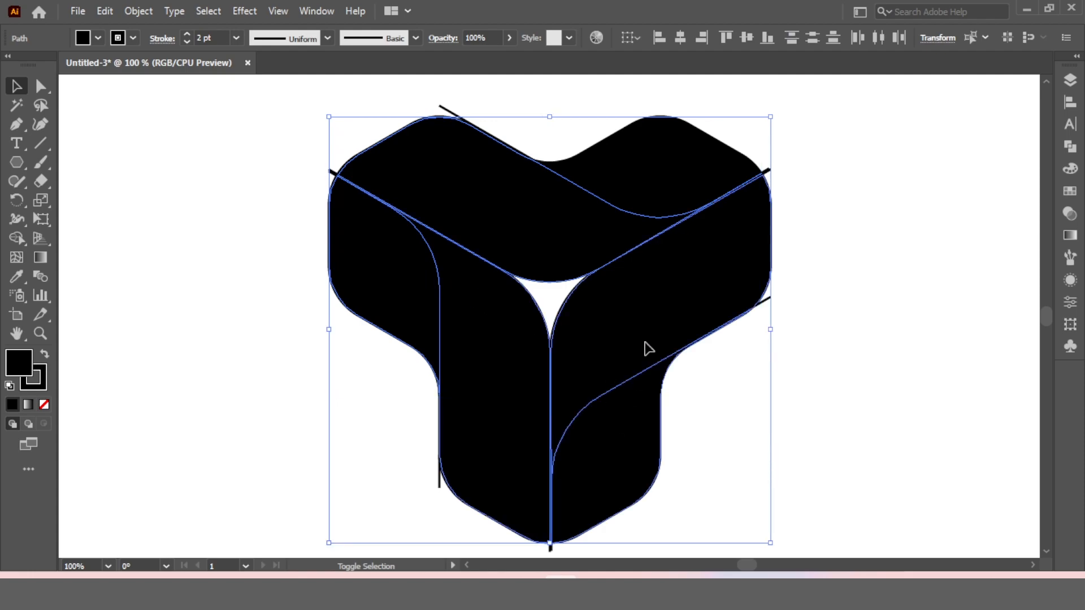
pyautogui.click(104, 11)
pyautogui.click(130, 71)
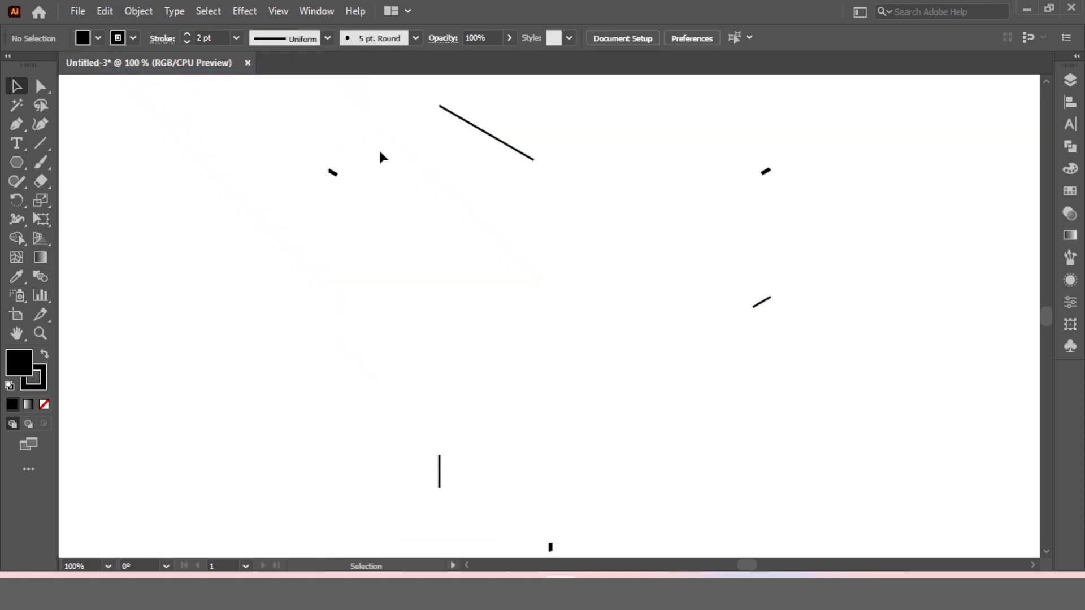
# Step: Delete the leftover line stubs and paste the cut faces back in their original position
pyautogui.moveTo(229, 112); pyautogui.dragTo(943, 553)
pyautogui.press('Delete')
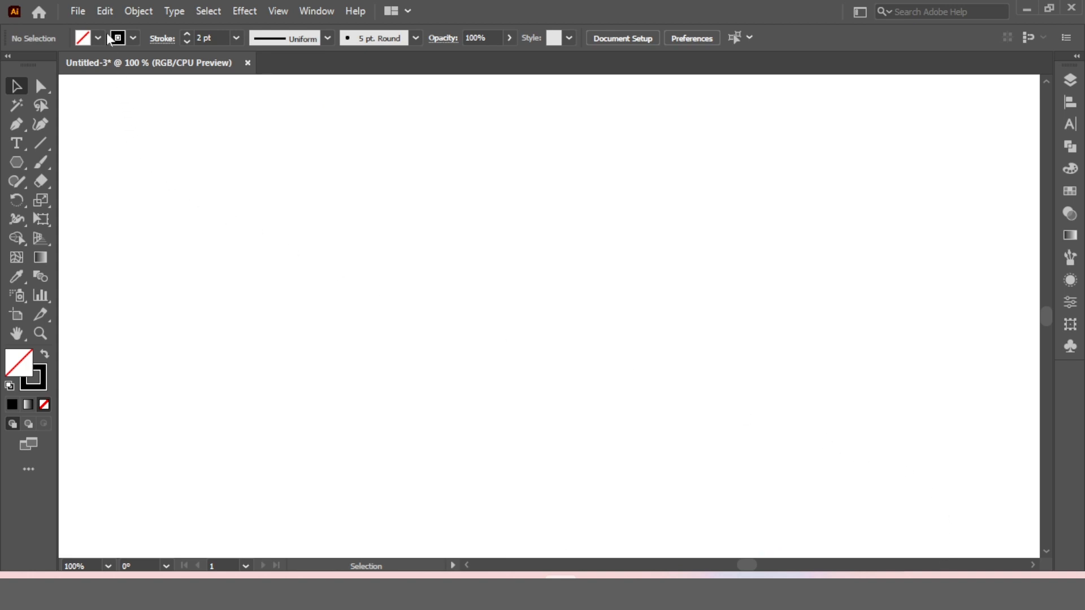
pyautogui.click(104, 11)
pyautogui.click(172, 162)
pyautogui.click(853, 314)
# Step: Remove the stroke from all six faces and deselect them
pyautogui.moveTo(808, 126); pyautogui.dragTo(318, 492)
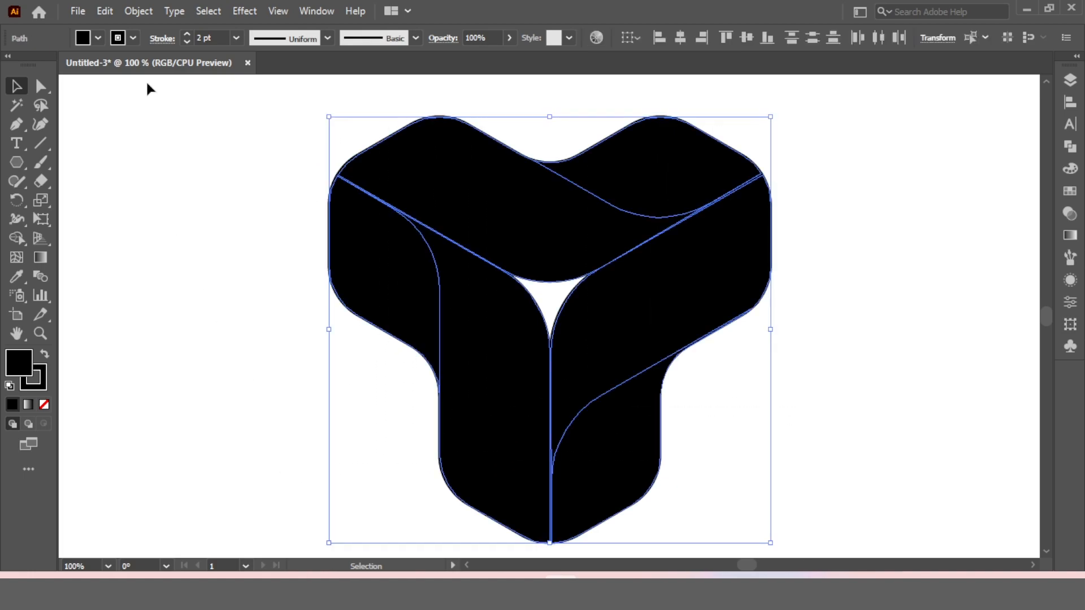
pyautogui.click(134, 38)
pyautogui.click(12, 66)
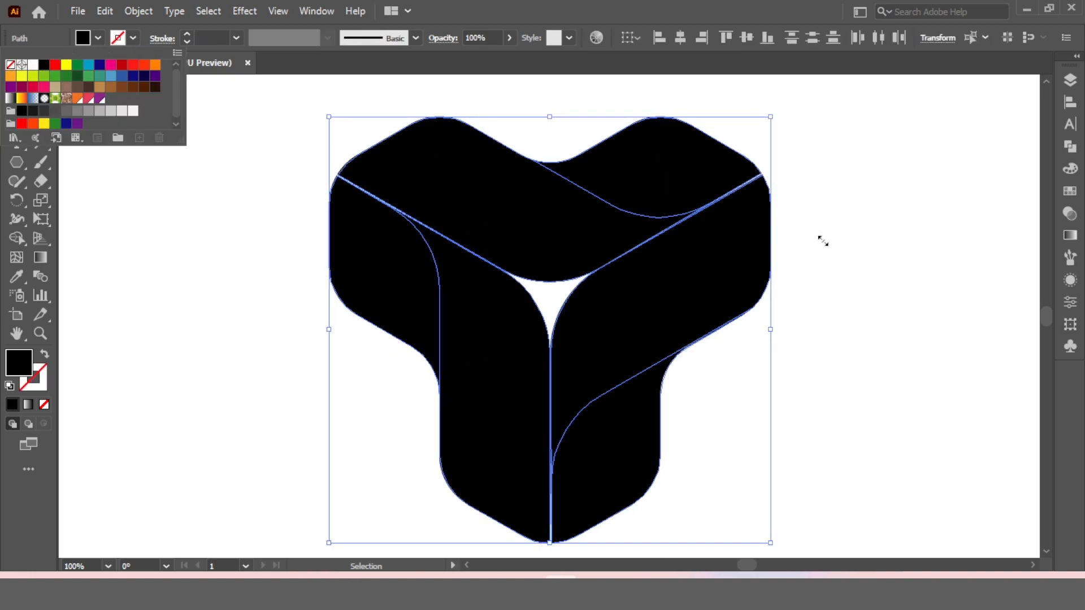
pyautogui.click(842, 226)
pyautogui.click(853, 222)
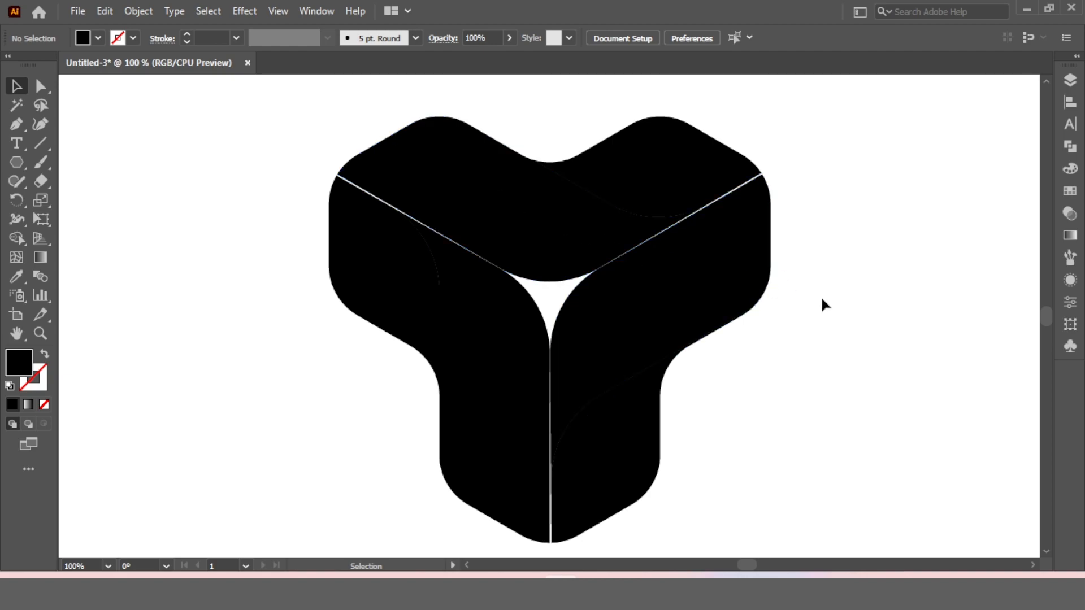
# Step: Fill the large upper face with the default linear white-to-black gradient
pyautogui.scroll(-1, 758, 347)
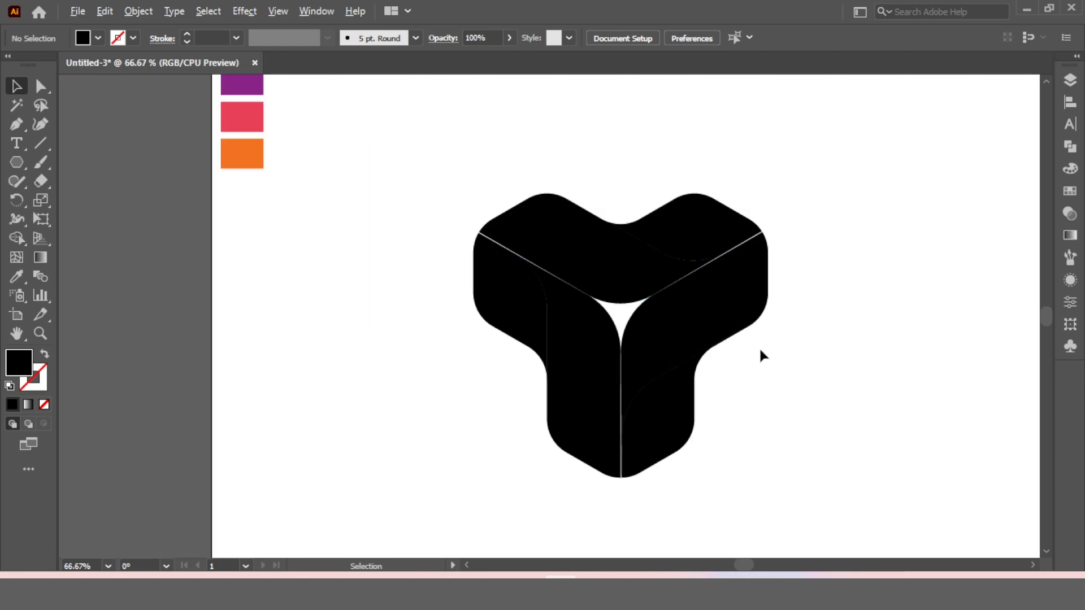
pyautogui.click(615, 250)
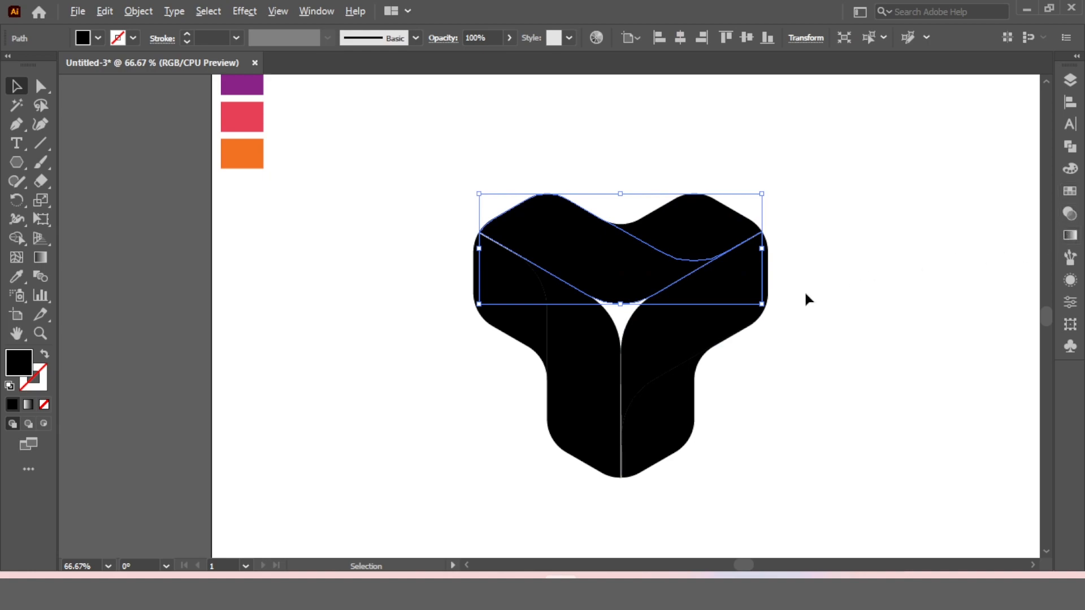
pyautogui.scroll(1, 805, 293)
pyautogui.click(1070, 236)
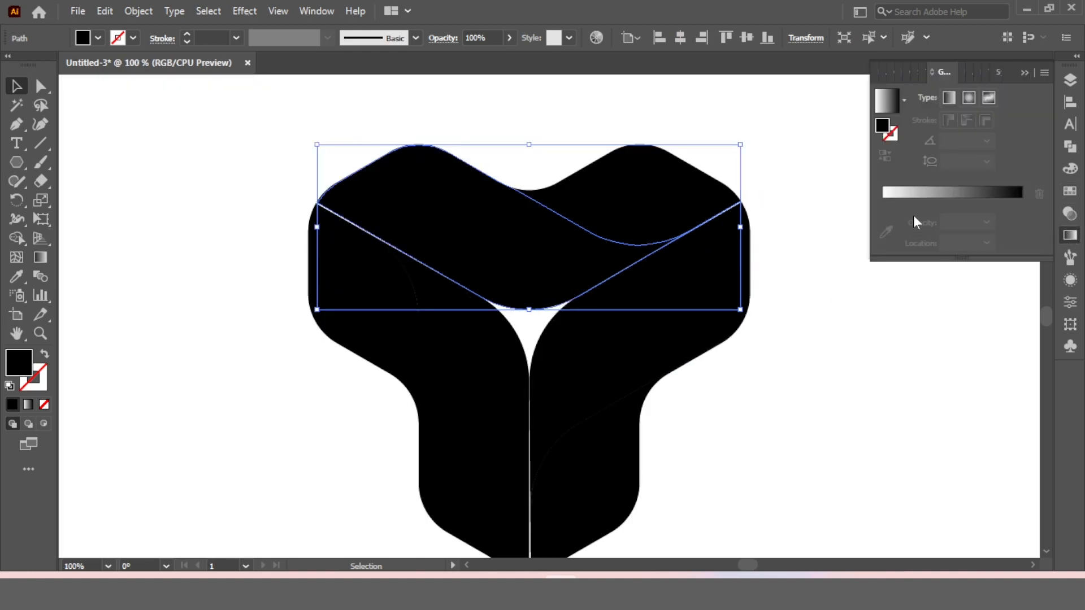
pyautogui.click(912, 193)
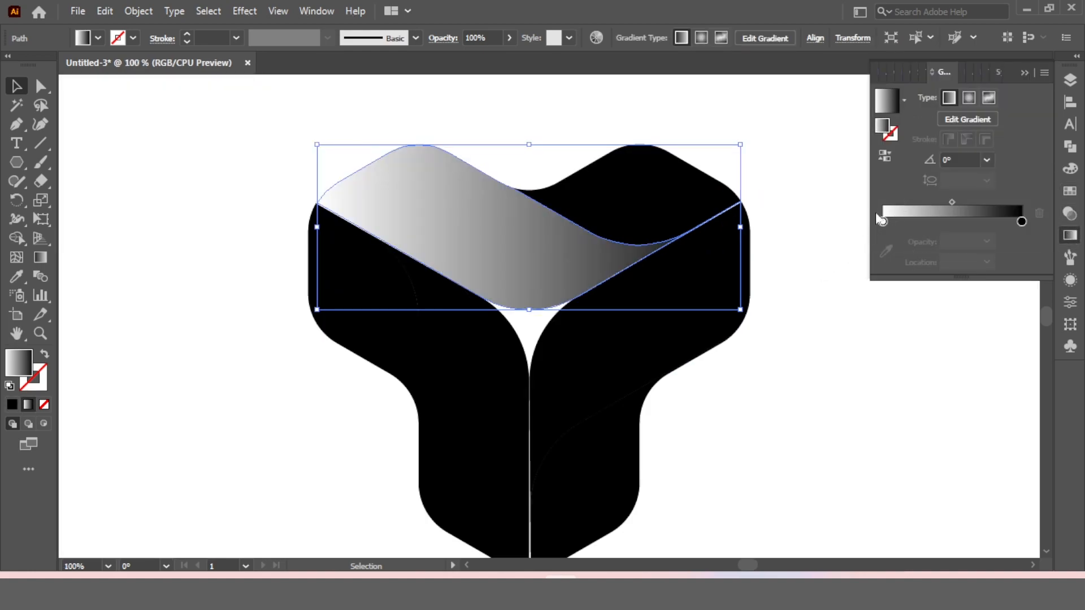
pyautogui.click(904, 101)
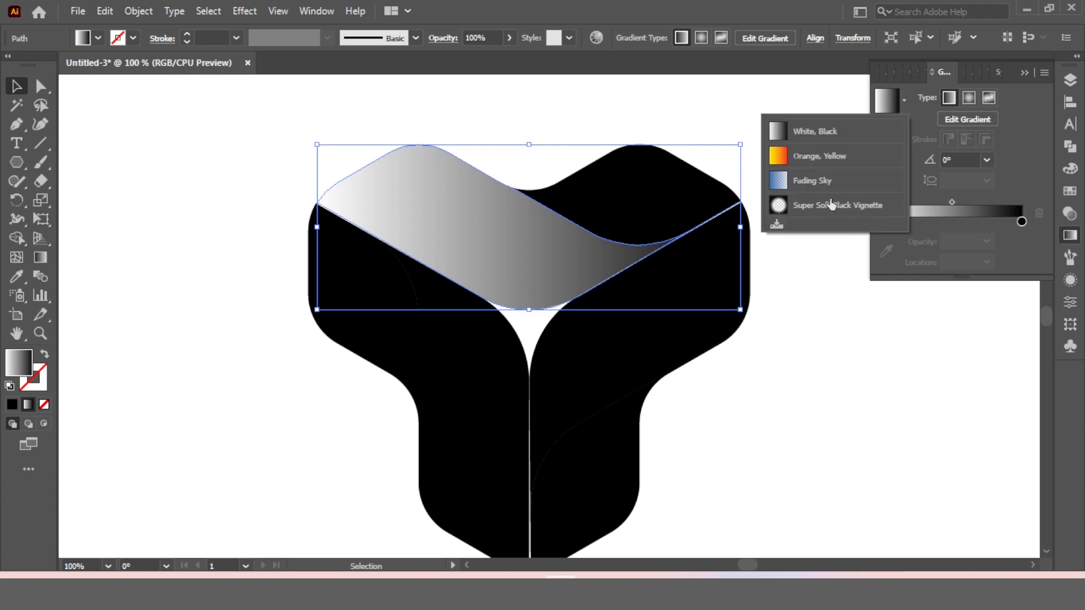
pyautogui.click(1026, 74)
pyautogui.click(1026, 73)
pyautogui.click(819, 142)
pyautogui.click(438, 182)
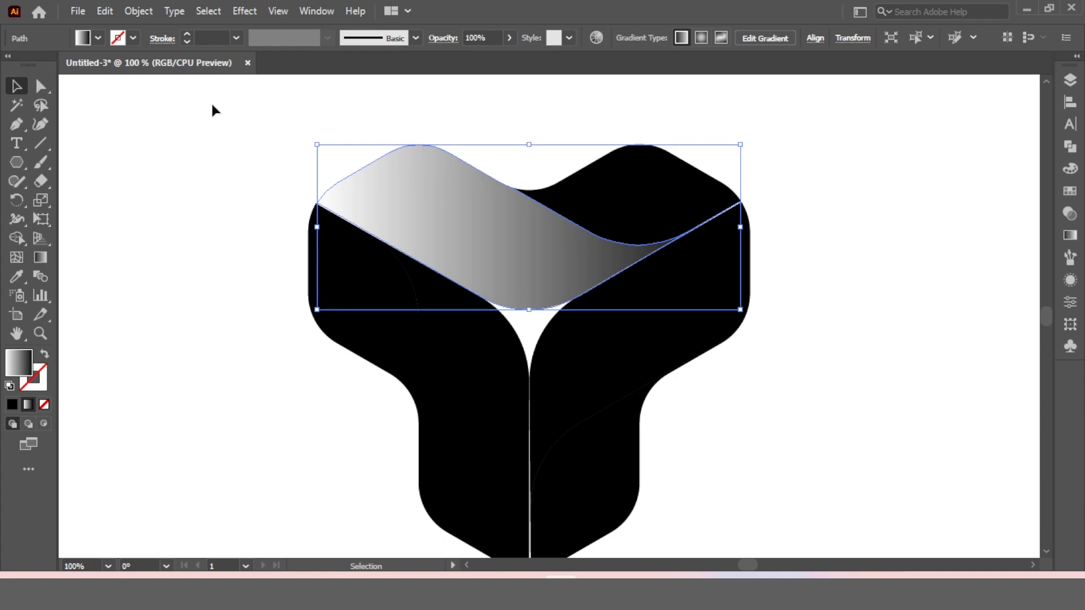
pyautogui.click(97, 38)
pyautogui.click(828, 144)
pyautogui.click(893, 216)
pyautogui.click(483, 219)
pyautogui.click(1070, 236)
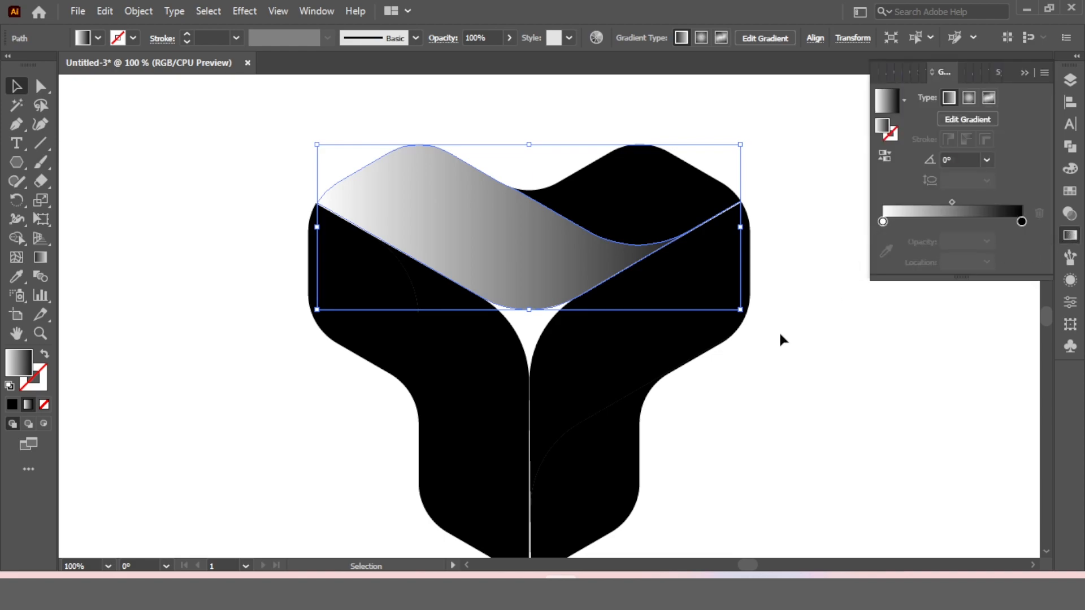
pyautogui.click(760, 350)
# Step: Colour the starting stop of the upper face's gradient with purple sampled from the purple palette rectangle
pyautogui.scroll(-1, 695, 350)
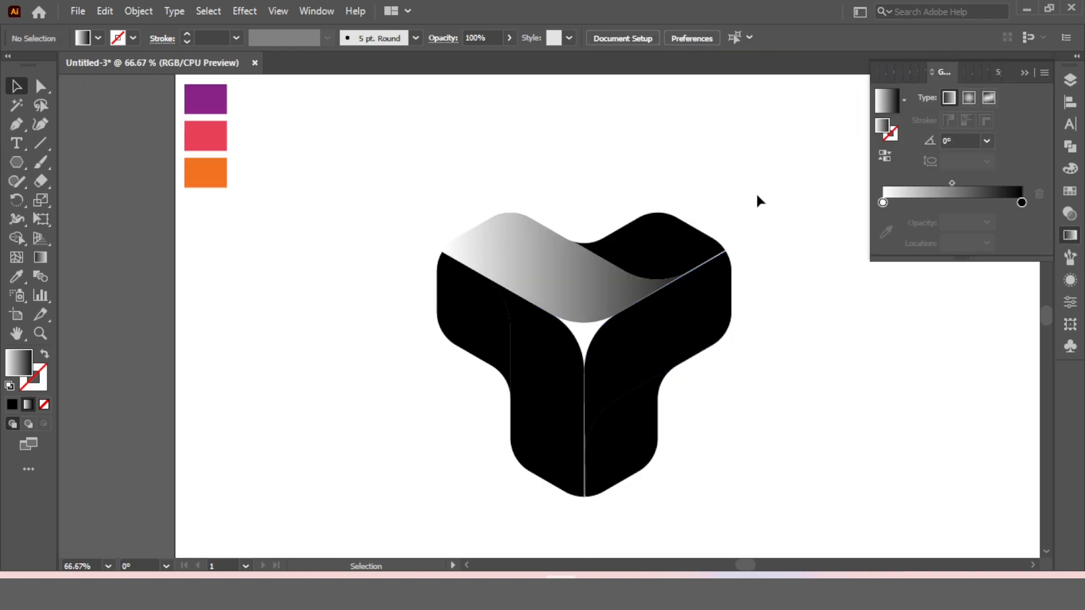
pyautogui.click(583, 256)
pyautogui.click(884, 221)
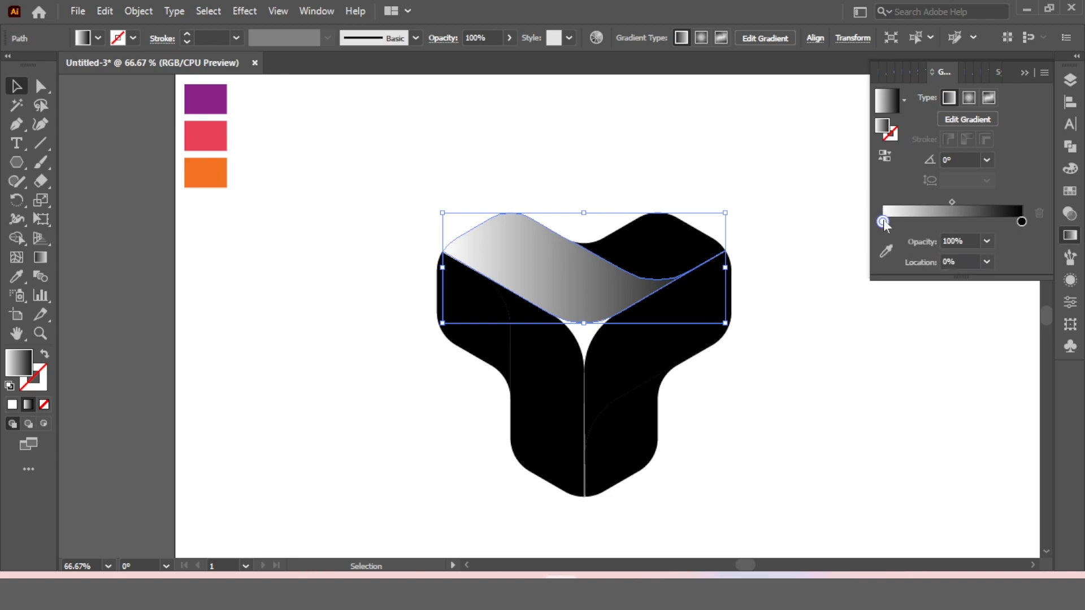
pyautogui.click(887, 232)
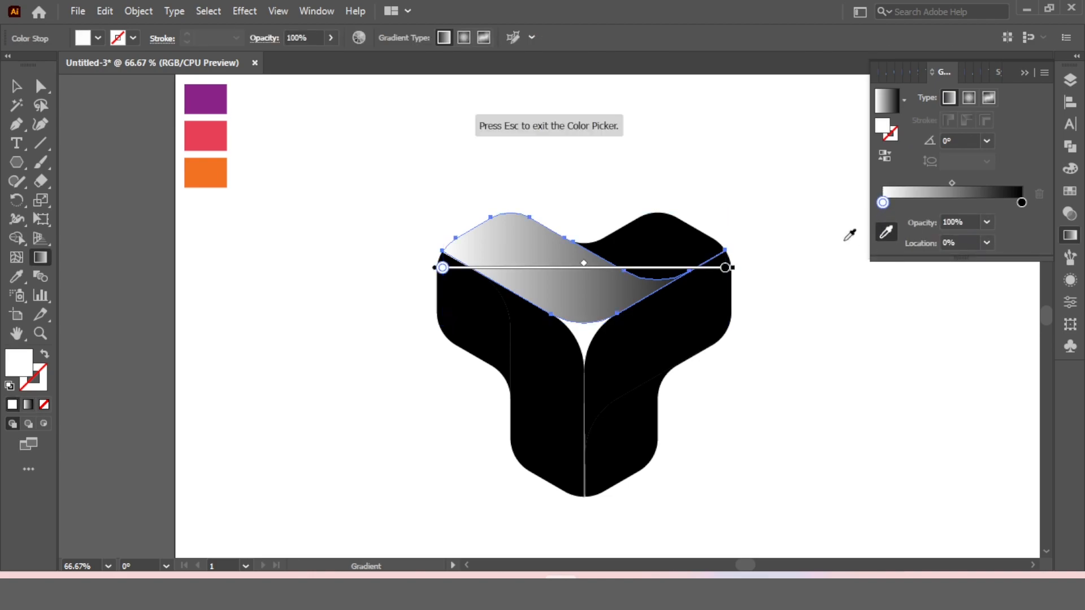
pyautogui.click(214, 96)
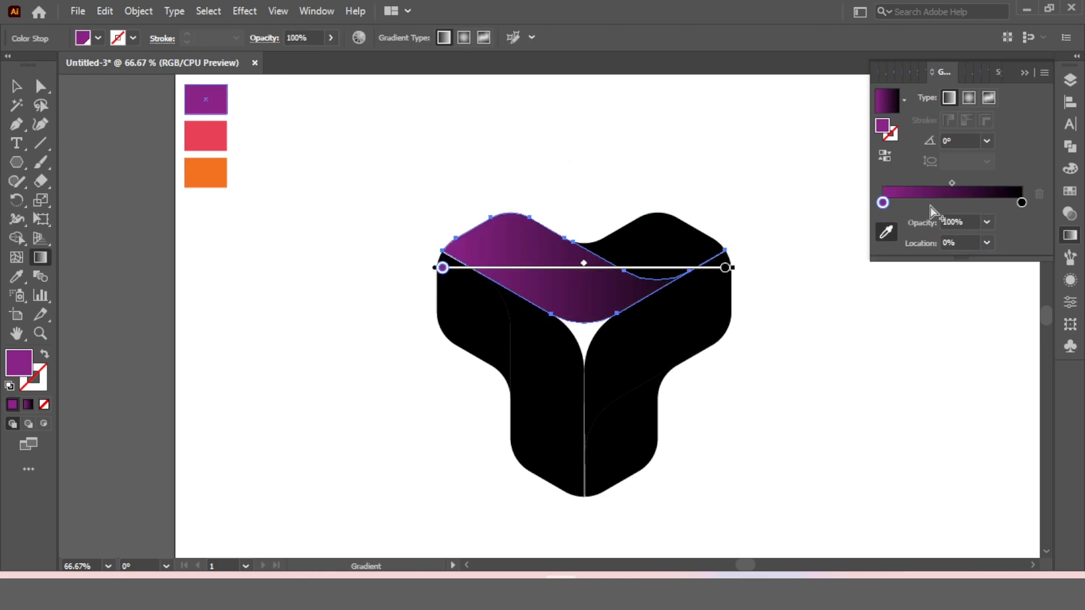
# Step: Add a middle stop at 50% to the upper face's gradient and colour it with the sampled pink-red palette colour
pyautogui.moveTo(884, 204); pyautogui.dragTo(950, 202)
pyautogui.click(987, 243)
pyautogui.click(1007, 347)
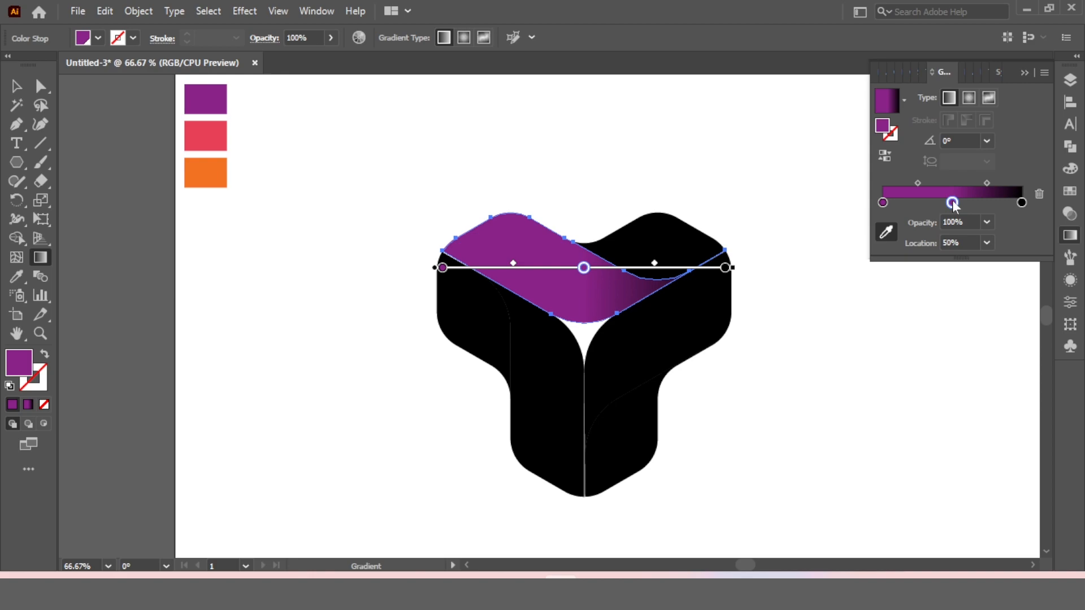
pyautogui.click(887, 232)
pyautogui.doubleClick(953, 203)
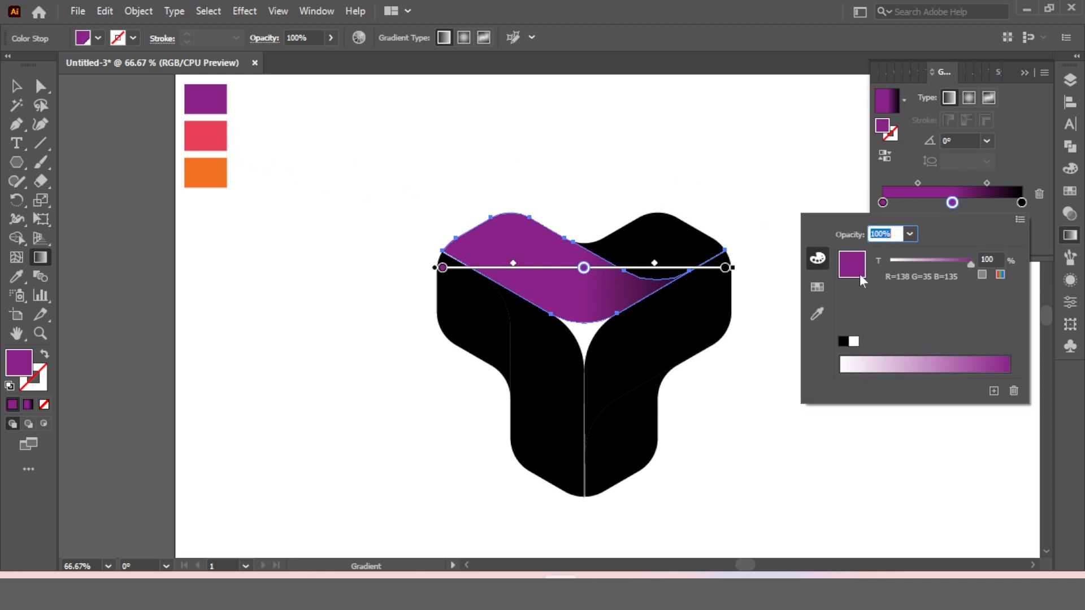
pyautogui.click(819, 314)
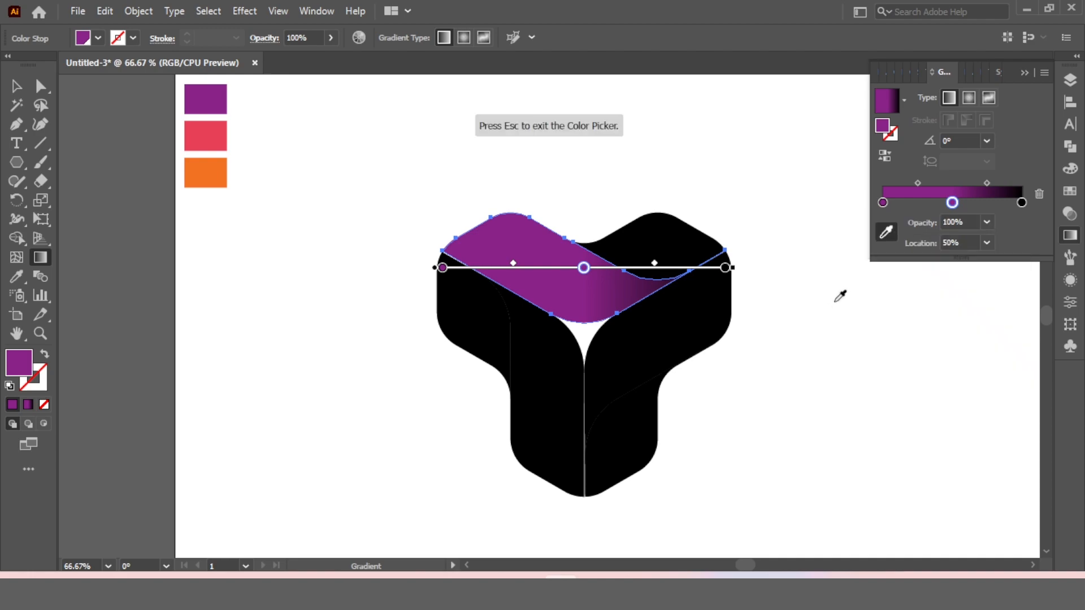
pyautogui.click(209, 136)
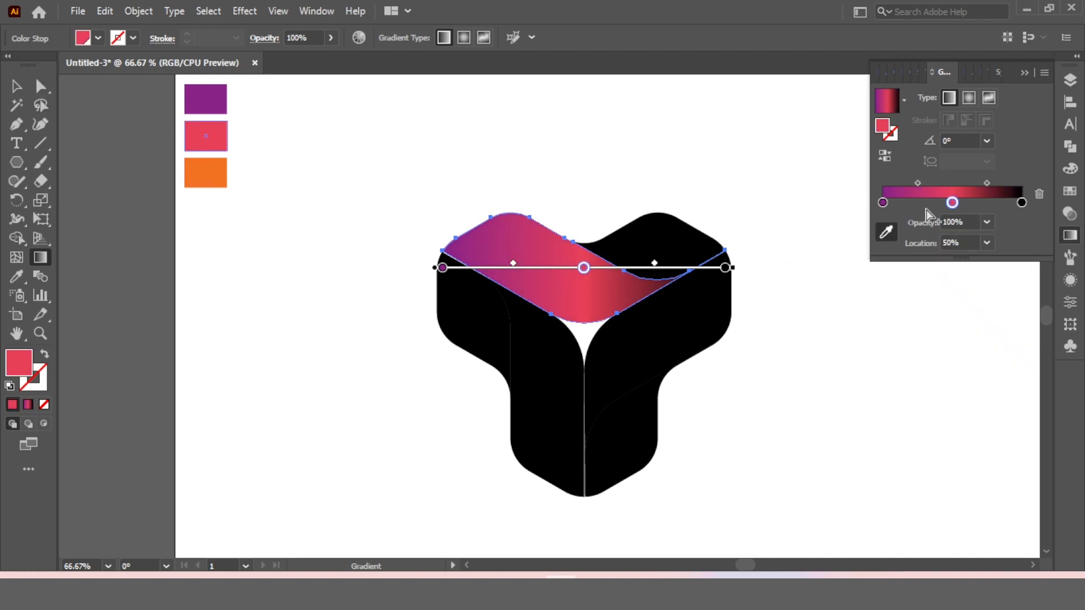
# Step: Colour the end stop of the upper face's gradient with orange sampled from the orange palette rectangle
pyautogui.click(1026, 203)
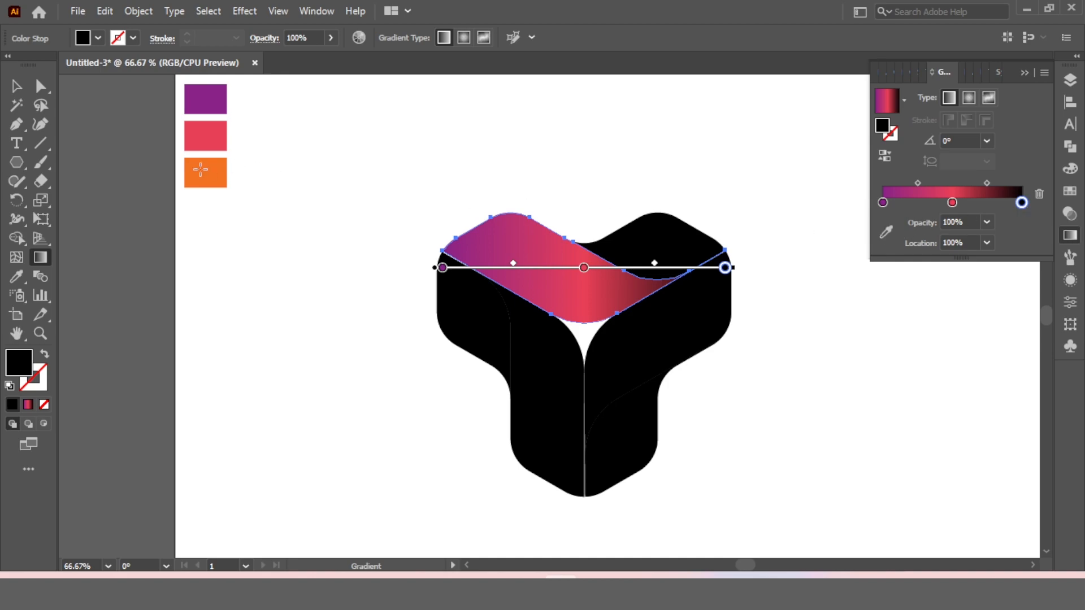
pyautogui.click(888, 233)
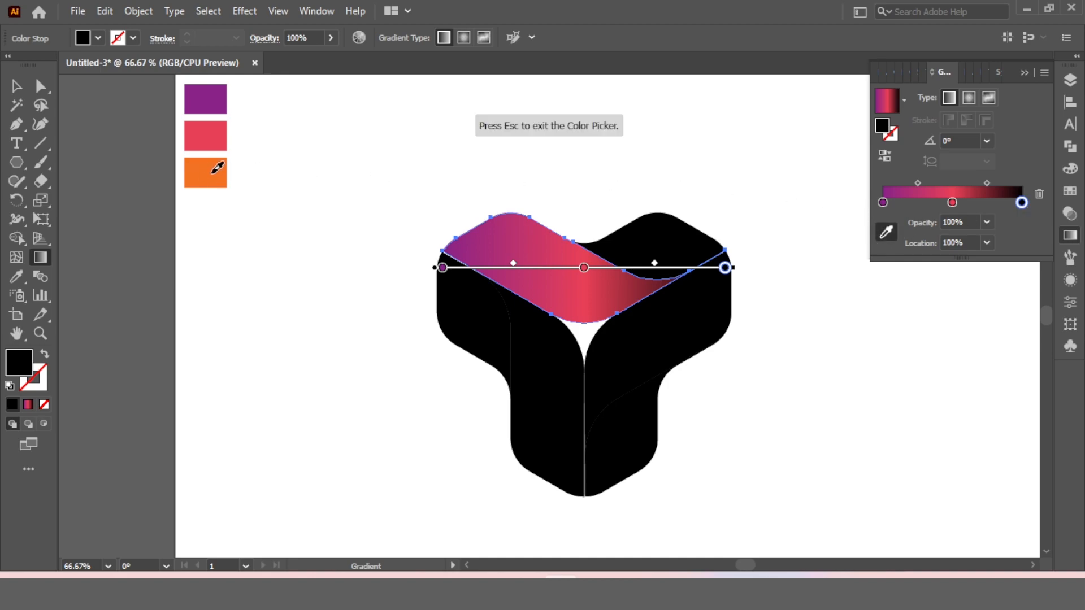
pyautogui.click(213, 172)
# Step: Redirect the upper face's gradient with the Gradient tool to run along its arm at about -30°, from purple outside to orange near the centre
pyautogui.click(17, 86)
pyautogui.click(554, 145)
pyautogui.click(531, 243)
pyautogui.click(43, 258)
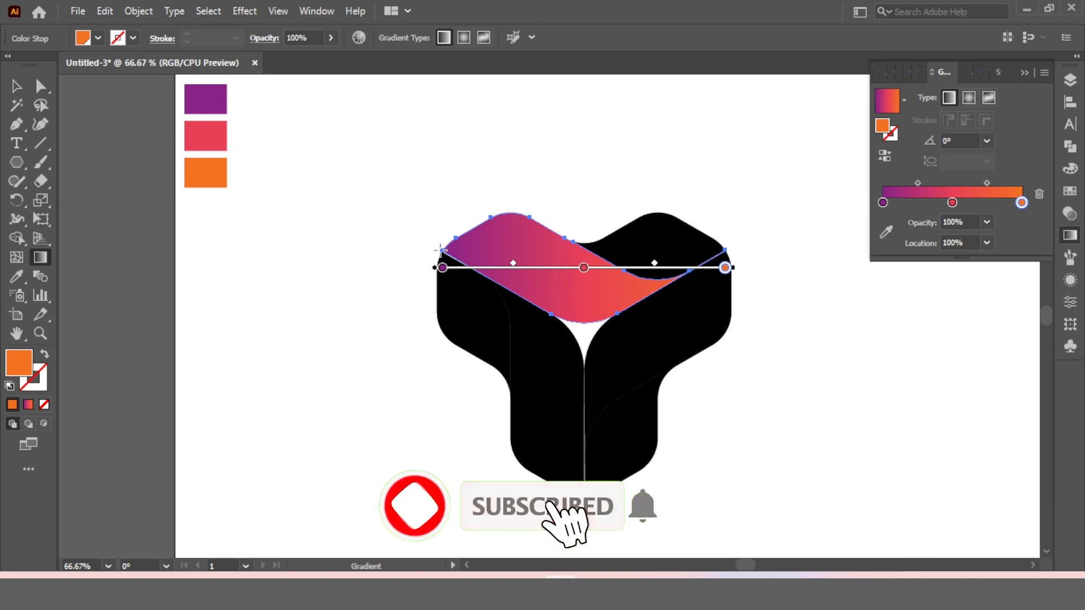
pyautogui.moveTo(441, 249); pyautogui.dragTo(584, 330)
pyautogui.moveTo(475, 188); pyautogui.dragTo(620, 272)
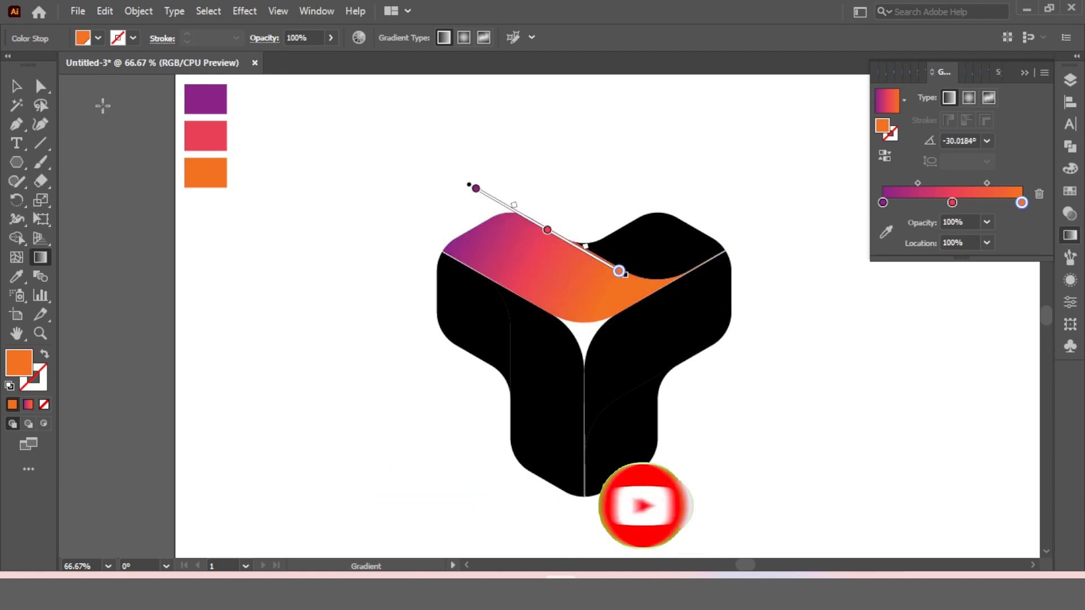
# Step: Copy the upper face's gradient to the large right-hand face with the Eyedropper
pyautogui.click(15, 86)
pyautogui.click(625, 126)
pyautogui.click(668, 324)
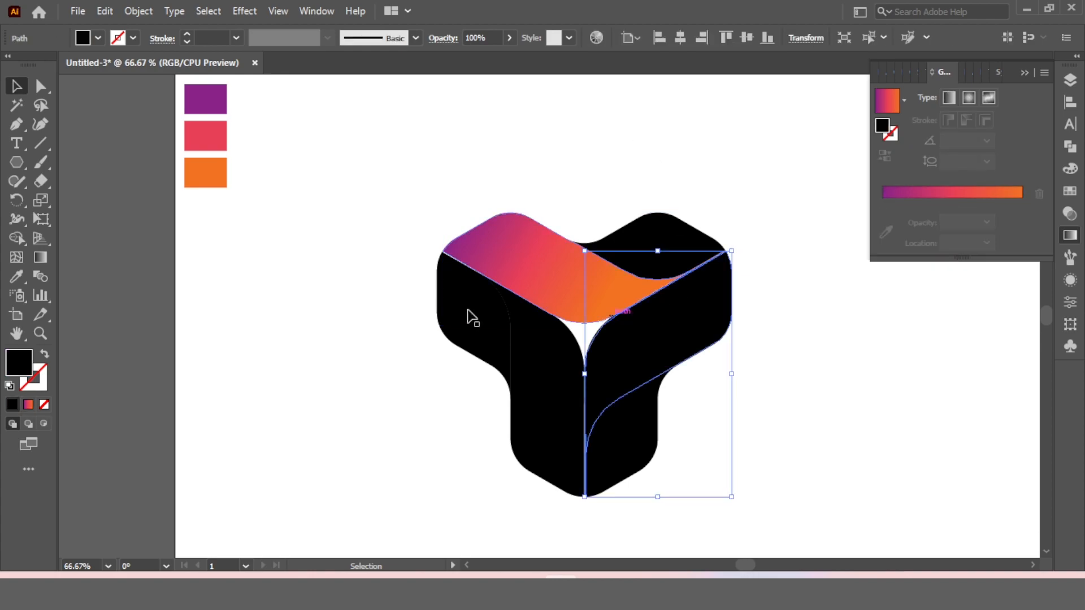
pyautogui.click(16, 276)
pyautogui.click(575, 280)
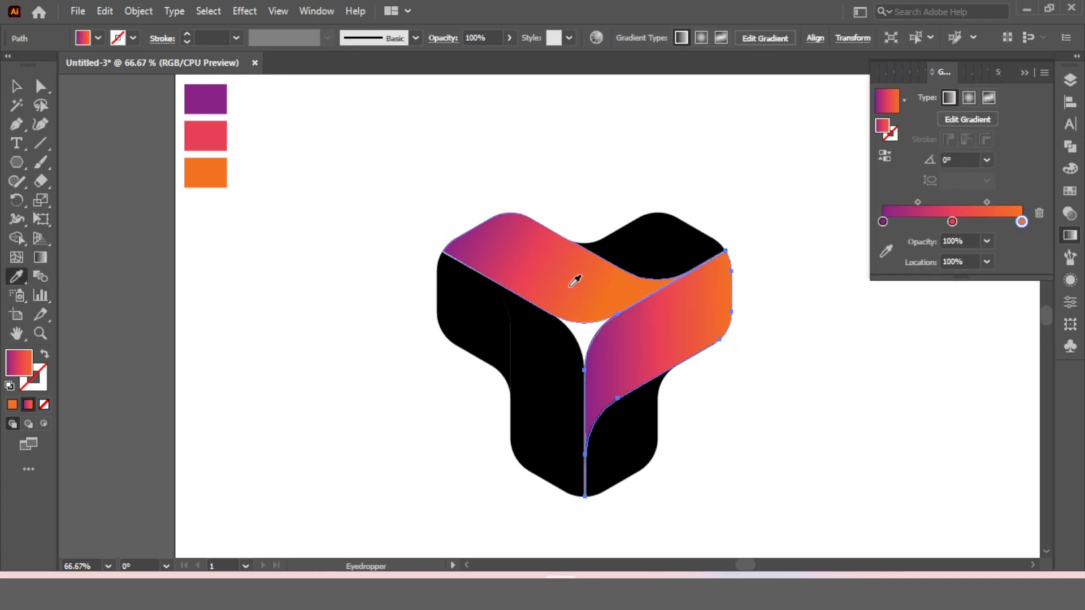
# Step: Copy the upper face's gradient to the tall face running down the lower arm with the Eyedropper
pyautogui.click(16, 86)
pyautogui.click(506, 128)
pyautogui.click(523, 345)
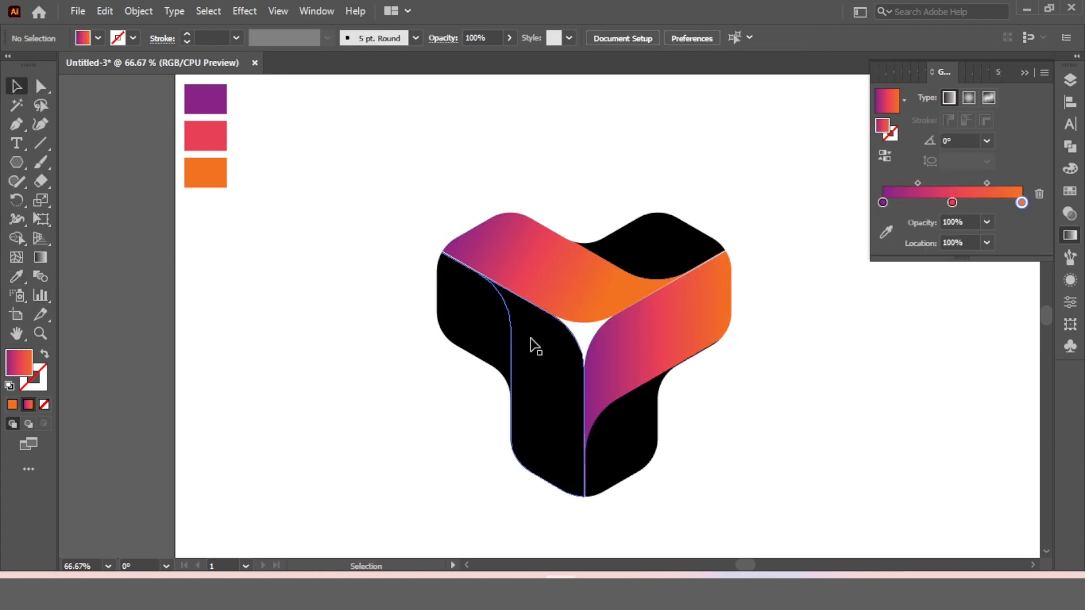
pyautogui.click(16, 277)
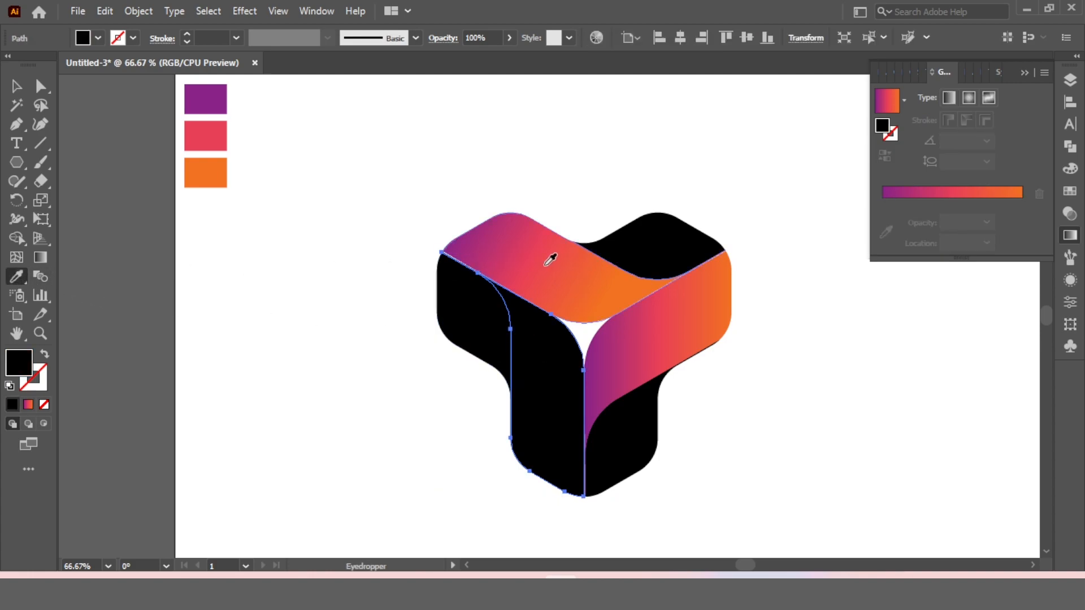
pyautogui.click(550, 261)
# Step: Redirect the lower arm face's gradient vertically at about 90°, from purple at the base to orange near the centre
pyautogui.click(16, 86)
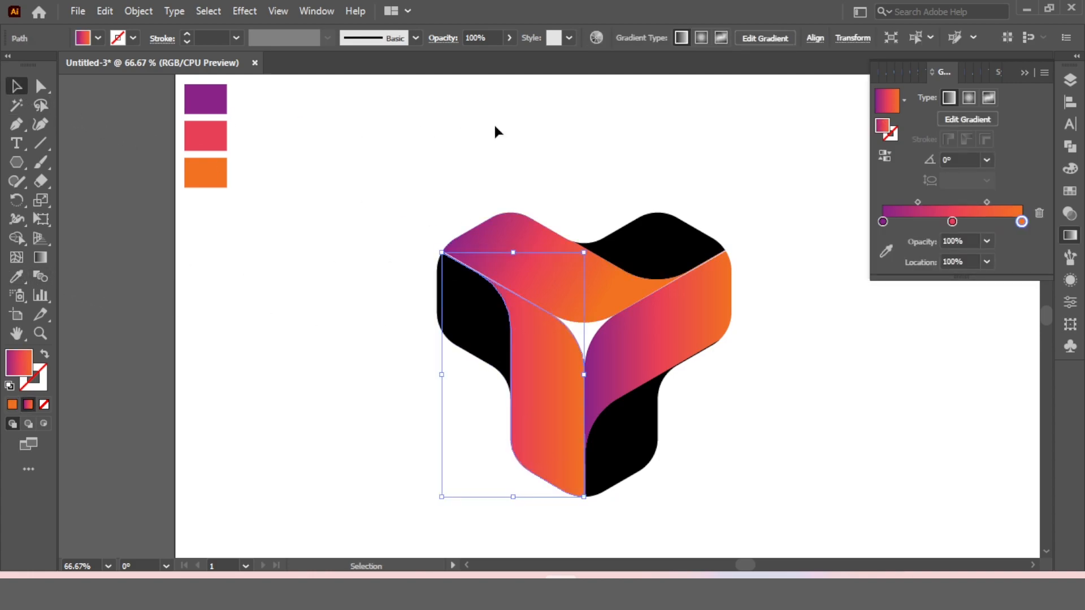
pyautogui.click(497, 133)
pyautogui.click(40, 258)
pyautogui.moveTo(583, 499); pyautogui.dragTo(584, 341)
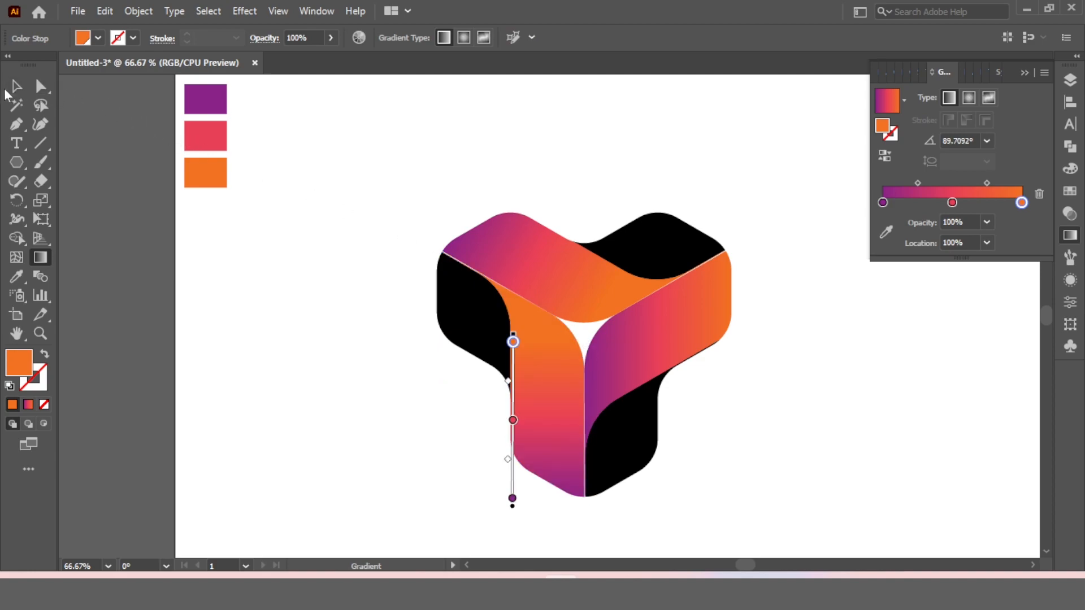
pyautogui.click(16, 86)
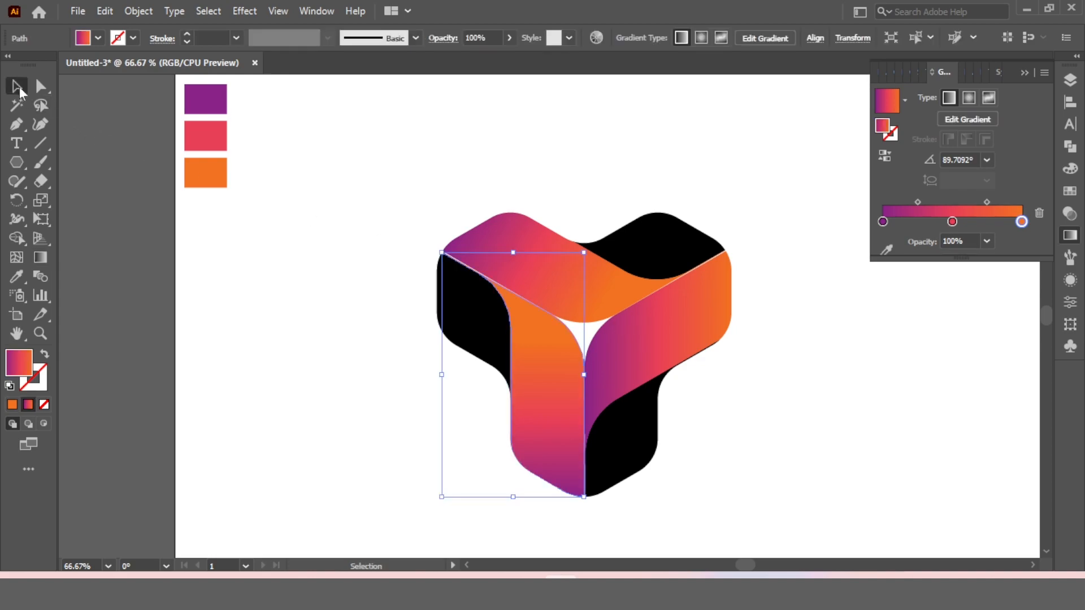
# Step: Redirect the right-hand face's gradient diagonally along its arm, from purple at the outer corner to orange near the centre, and deselect it
pyautogui.click(629, 323)
pyautogui.click(40, 258)
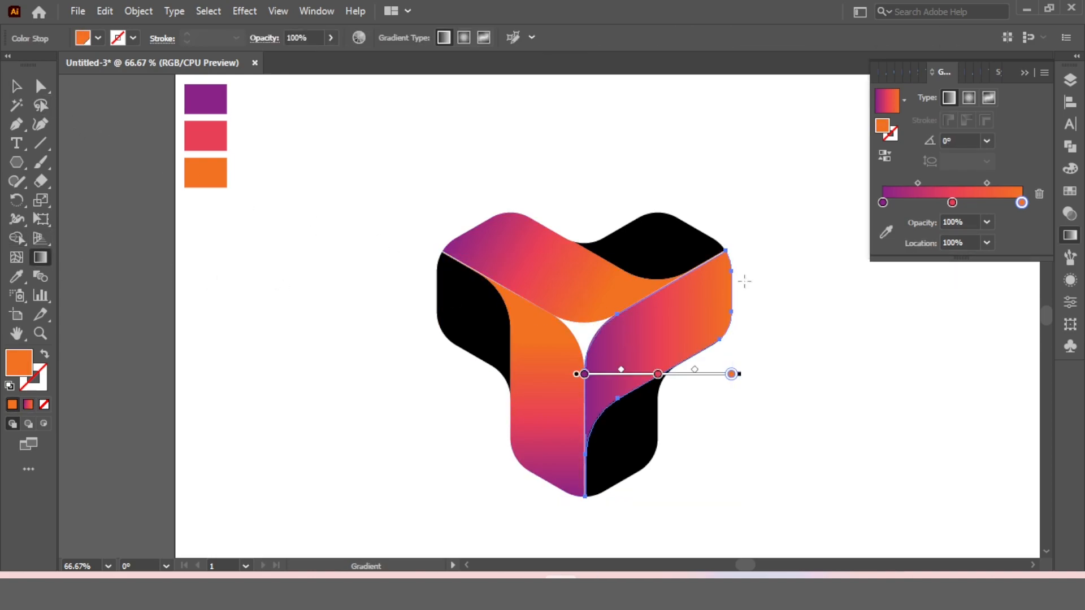
pyautogui.moveTo(727, 251); pyautogui.dragTo(593, 326)
pyautogui.press('v')
pyautogui.click(431, 126)
# Step: Copy the upper face's gradient to the three remaining black faces with the Eyedropper
pyautogui.click(464, 317)
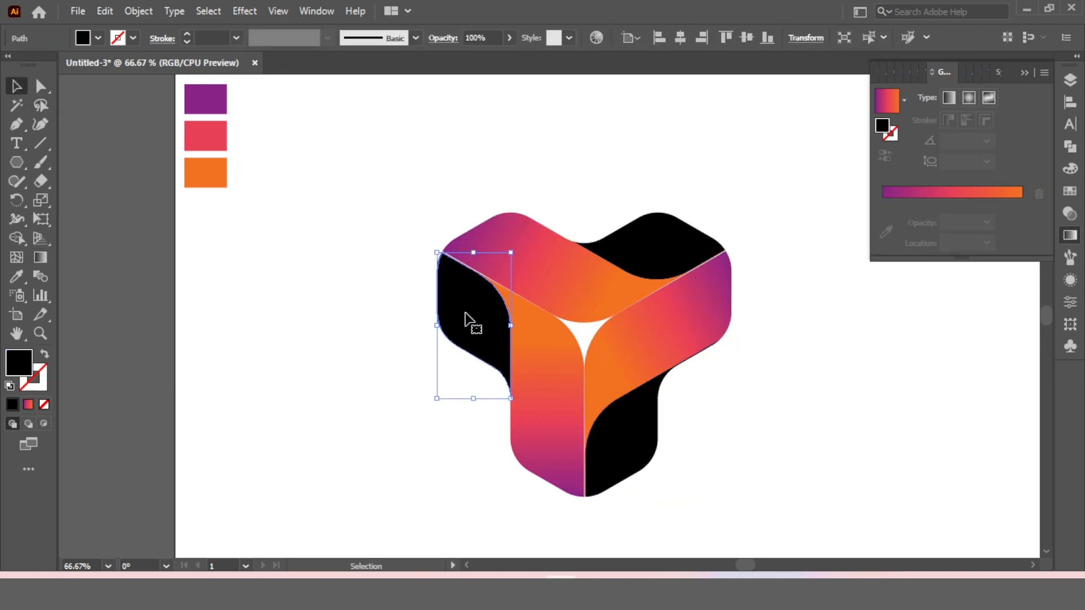
pyautogui.keyDown('shift'); pyautogui.click(670, 253); pyautogui.keyUp('shift')
pyautogui.keyDown('shift'); pyautogui.click(639, 435); pyautogui.keyUp('shift')
pyautogui.click(16, 277)
pyautogui.click(592, 292)
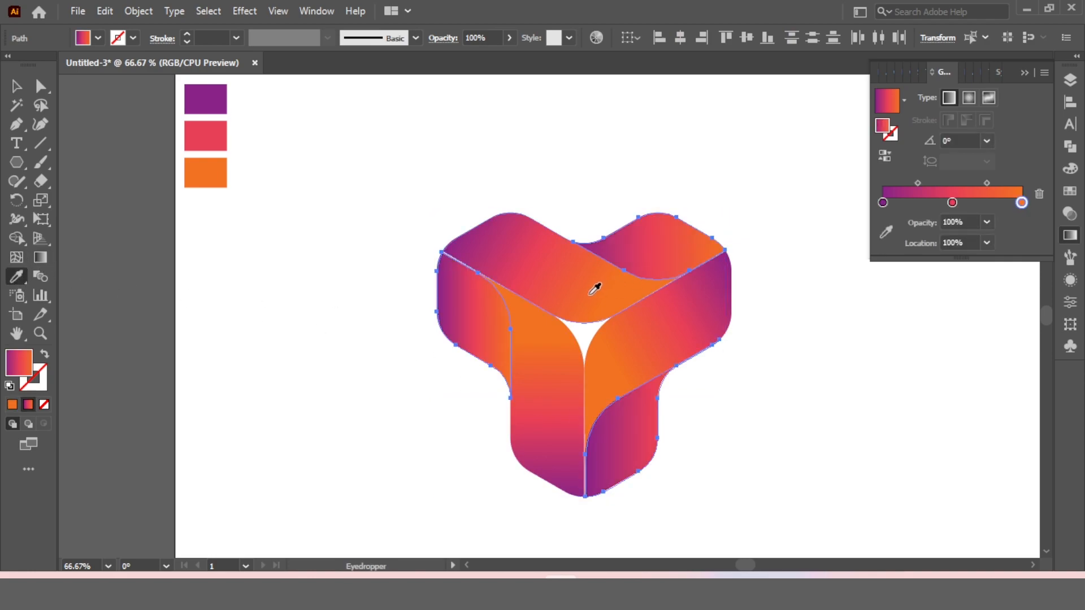
# Step: Reverse the gradient on the three newly filled faces and deselect them
pyautogui.press('v')
pyautogui.click(885, 157)
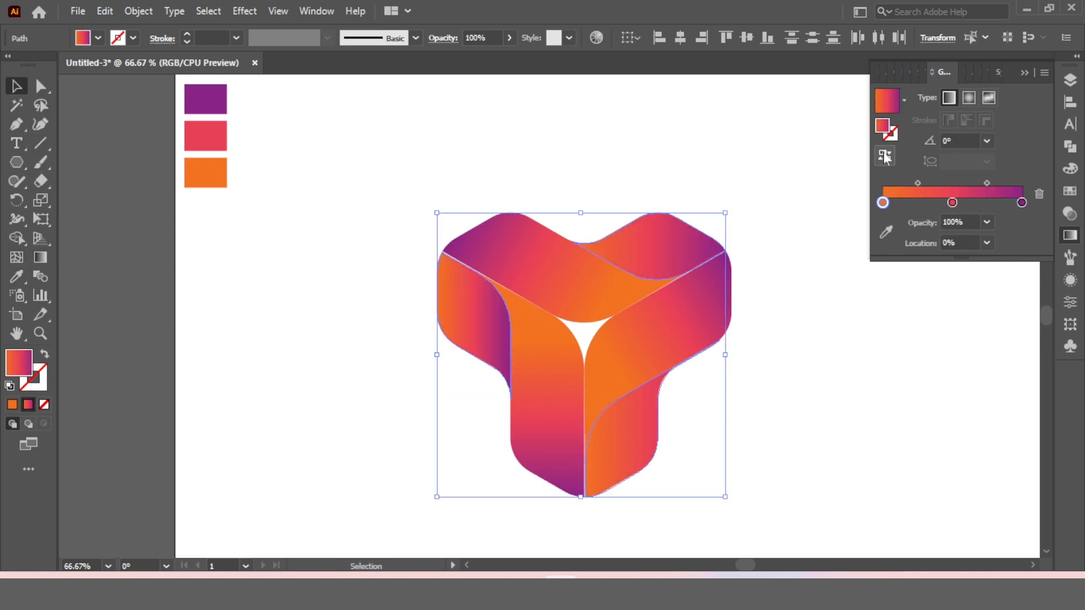
pyautogui.click(759, 195)
# Step: Redirect the upper-right face's gradient diagonally at about -149°, from orange at the outer corner to purple towards the centre
pyautogui.click(691, 226)
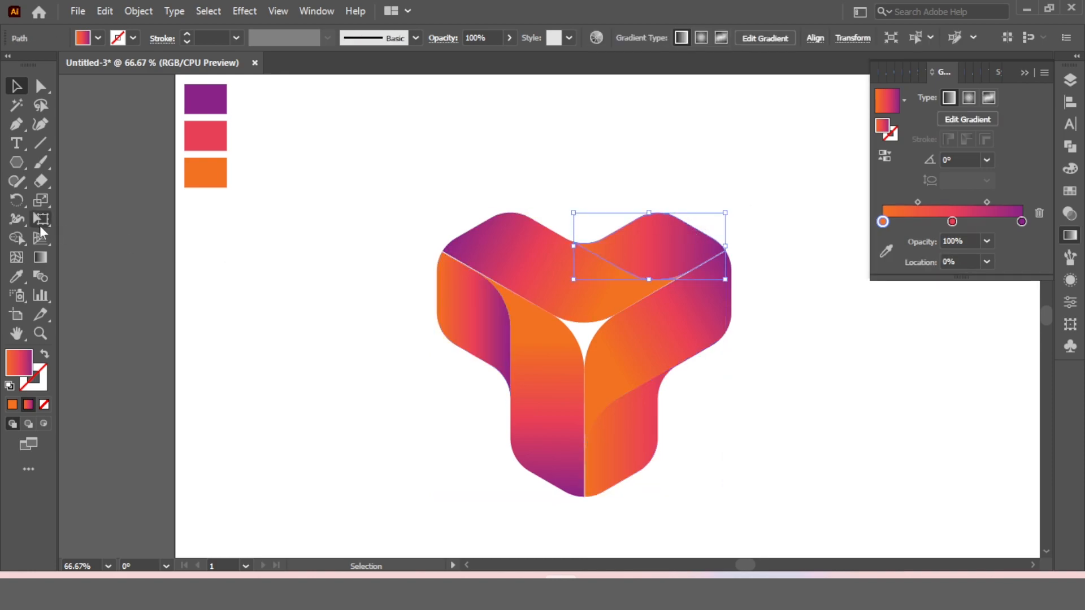
pyautogui.click(40, 262)
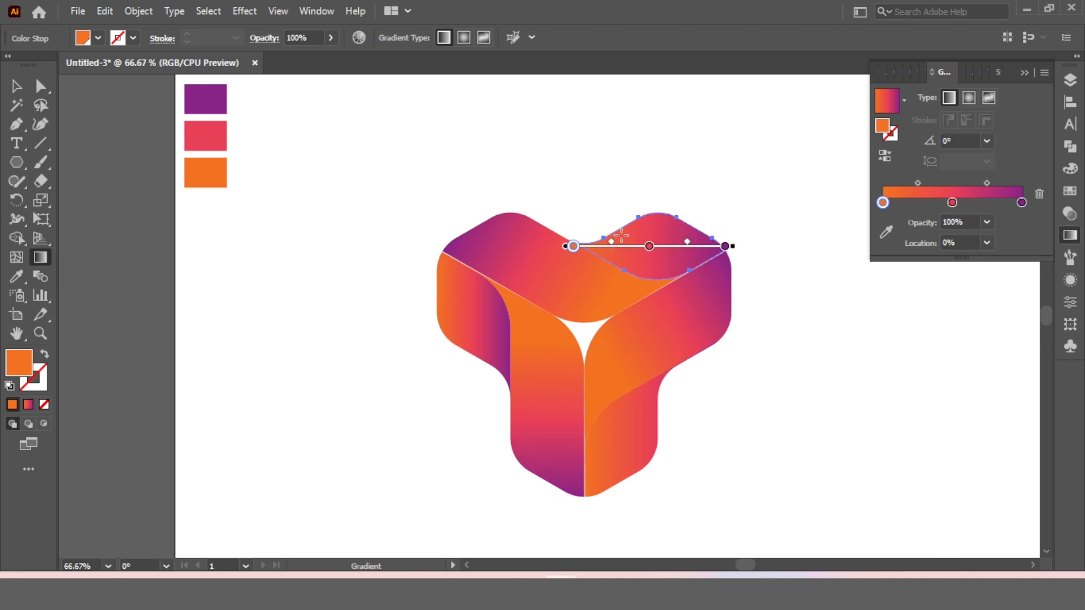
pyautogui.moveTo(645, 212); pyautogui.dragTo(650, 253)
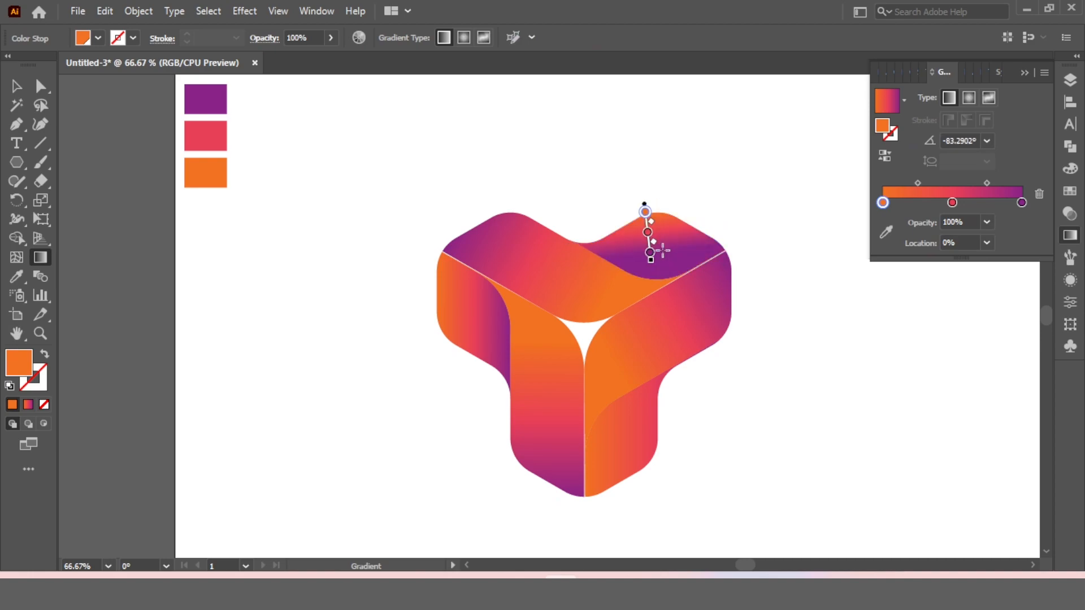
pyautogui.moveTo(726, 247); pyautogui.dragTo(589, 327)
pyautogui.press('v')
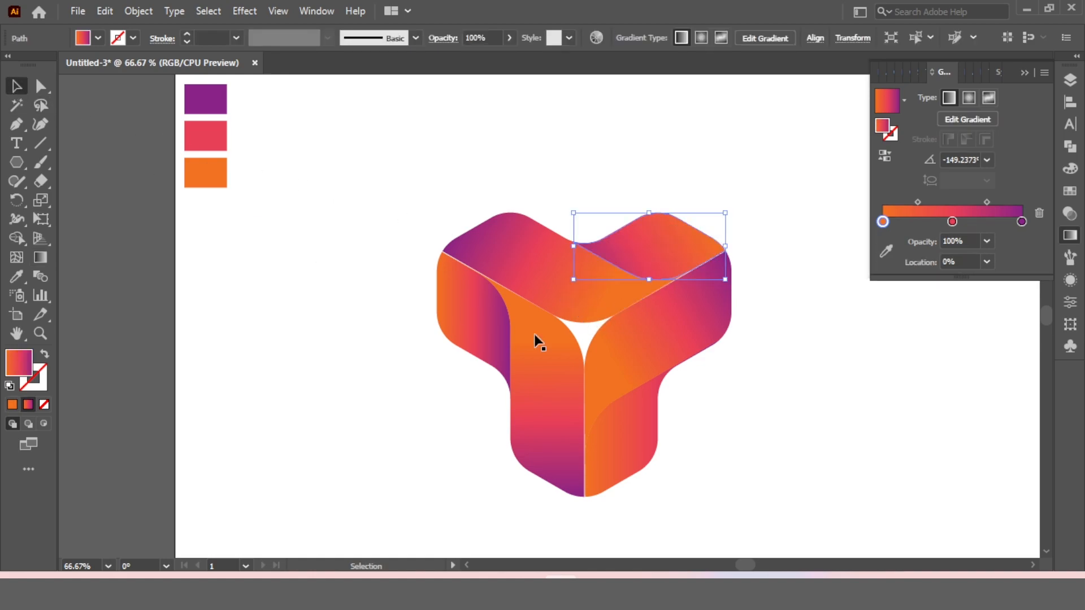
# Step: Redirect the gradient of the lower arm's right-hand face vertically at about 90°, from orange at the base to purple above
pyautogui.click(622, 424)
pyautogui.click(40, 257)
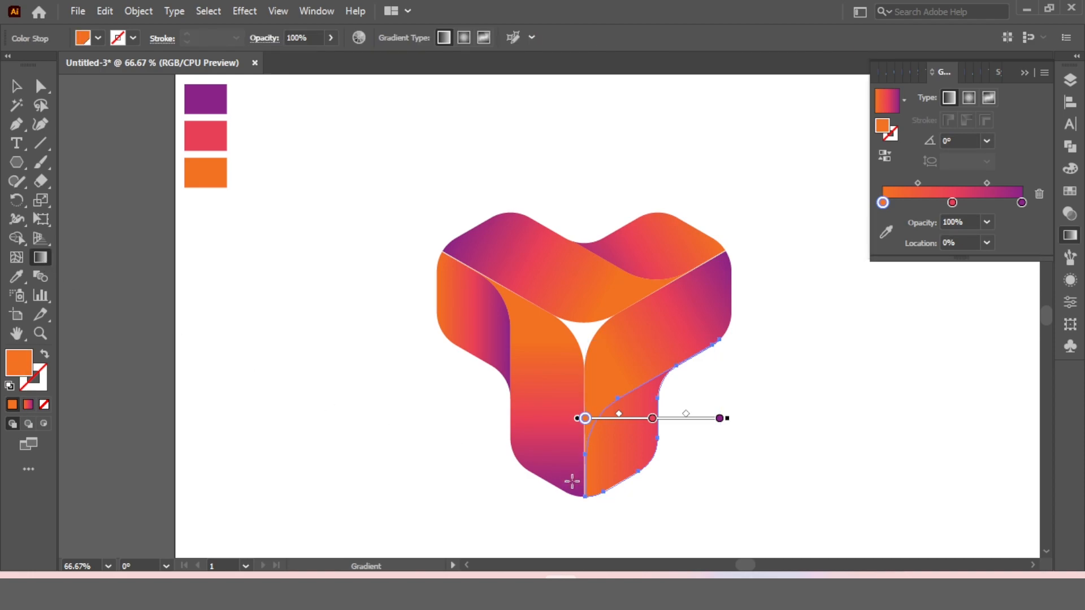
pyautogui.moveTo(585, 499); pyautogui.dragTo(585, 345)
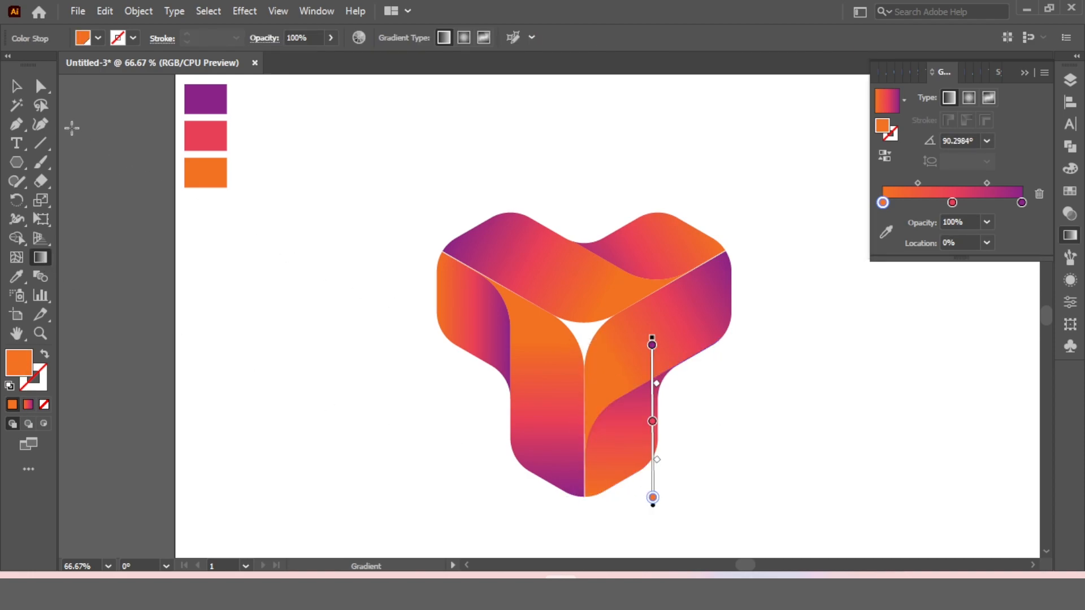
pyautogui.press('v')
# Step: Redirect the left-hand outer face's gradient diagonally at about -30°, from orange at the outer corner to purple towards the centre
pyautogui.click(491, 362)
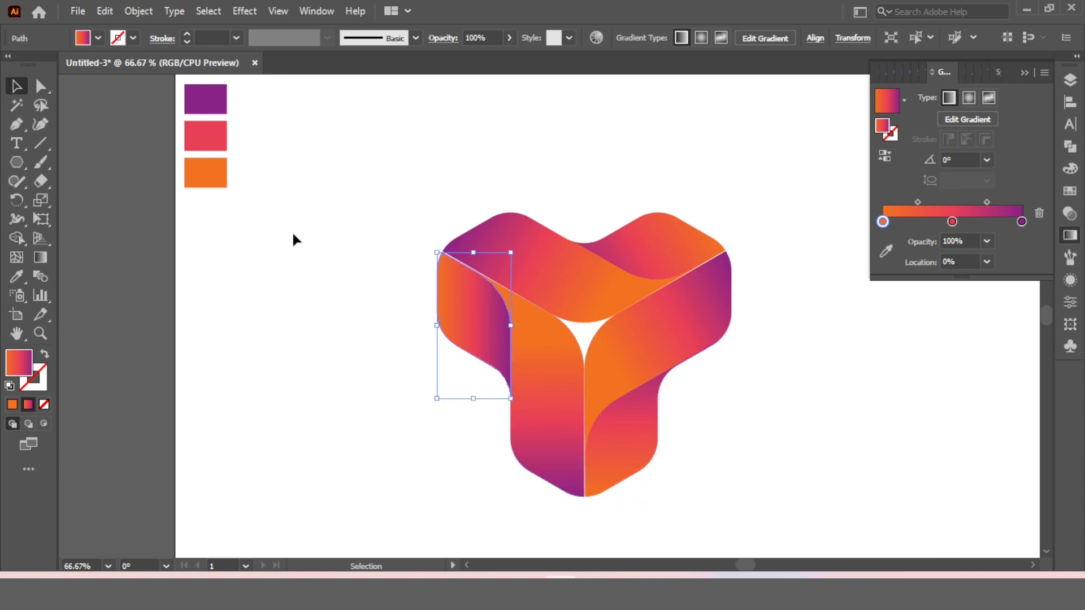
pyautogui.press('g')
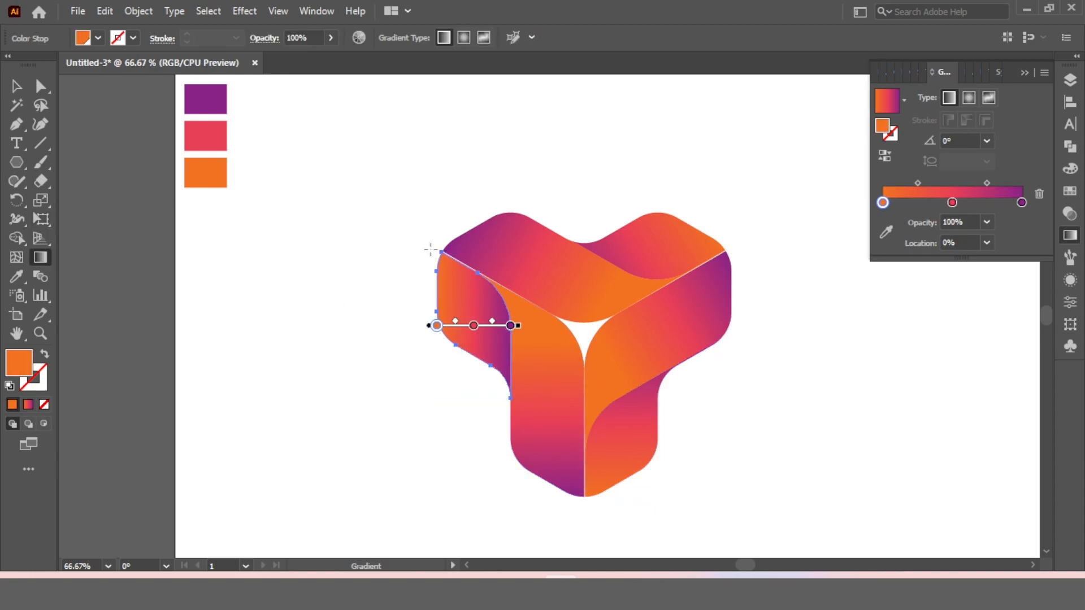
pyautogui.moveTo(441, 251); pyautogui.dragTo(573, 327)
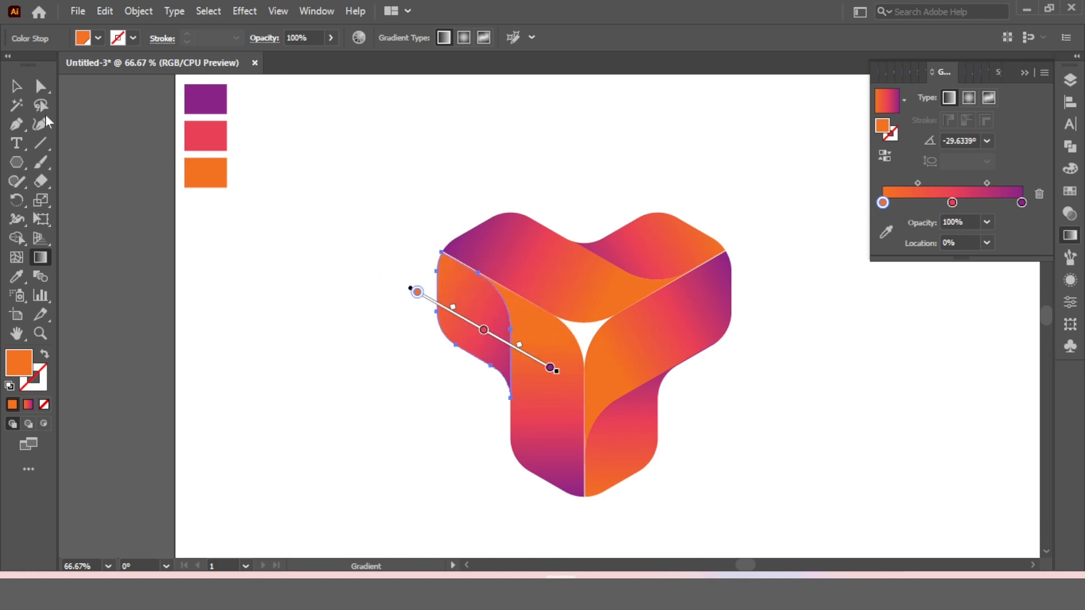
pyautogui.press('v')
# Step: Try reversing the gradients of the three smaller side faces, and switch them back
pyautogui.keyDown('shift'); pyautogui.click(447, 318); pyautogui.keyUp('shift')
pyautogui.click(448, 320)
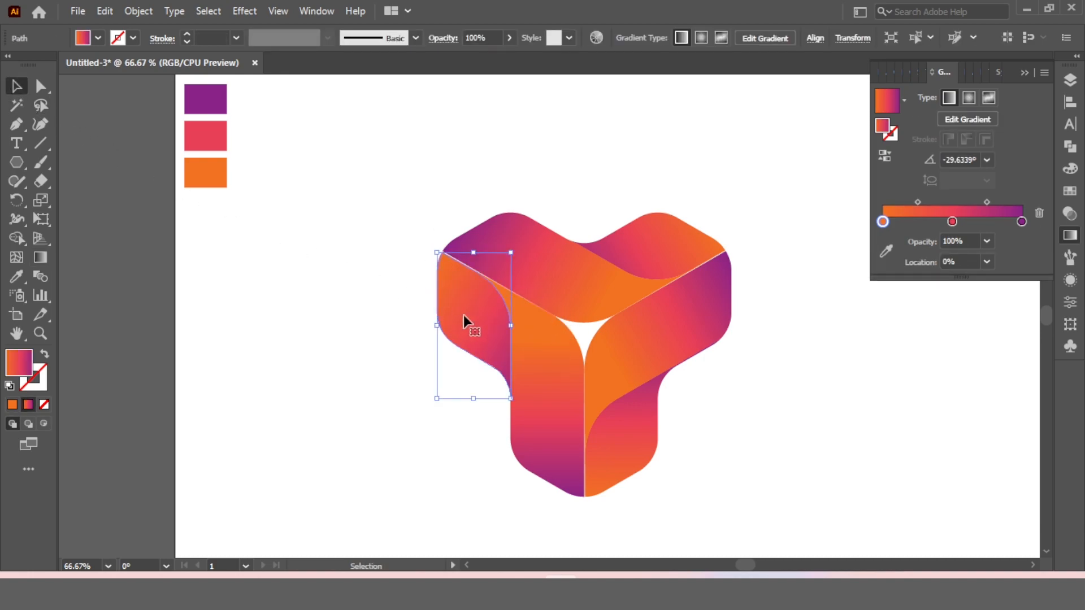
pyautogui.keyDown('shift'); pyautogui.click(681, 249); pyautogui.keyUp('shift')
pyautogui.keyDown('shift'); pyautogui.click(642, 433); pyautogui.keyUp('shift')
pyautogui.click(886, 157)
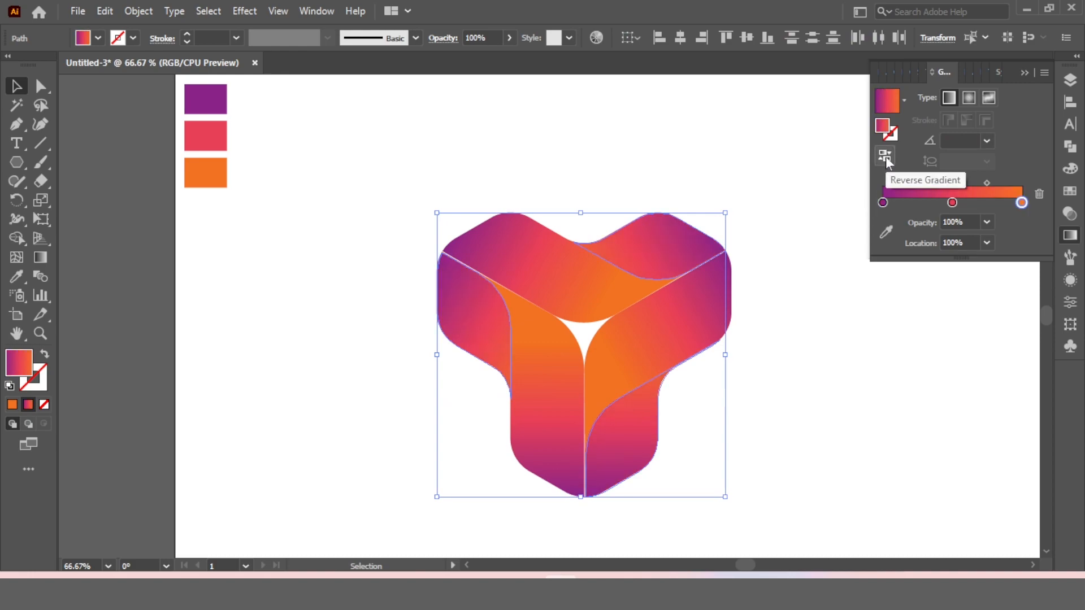
pyautogui.click(887, 157)
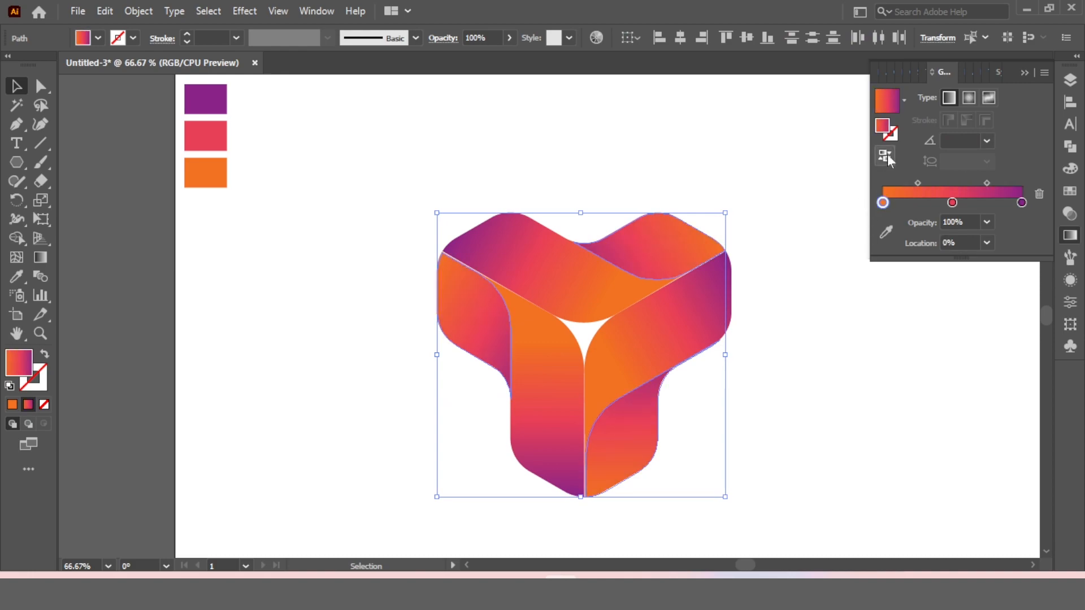
pyautogui.click(785, 161)
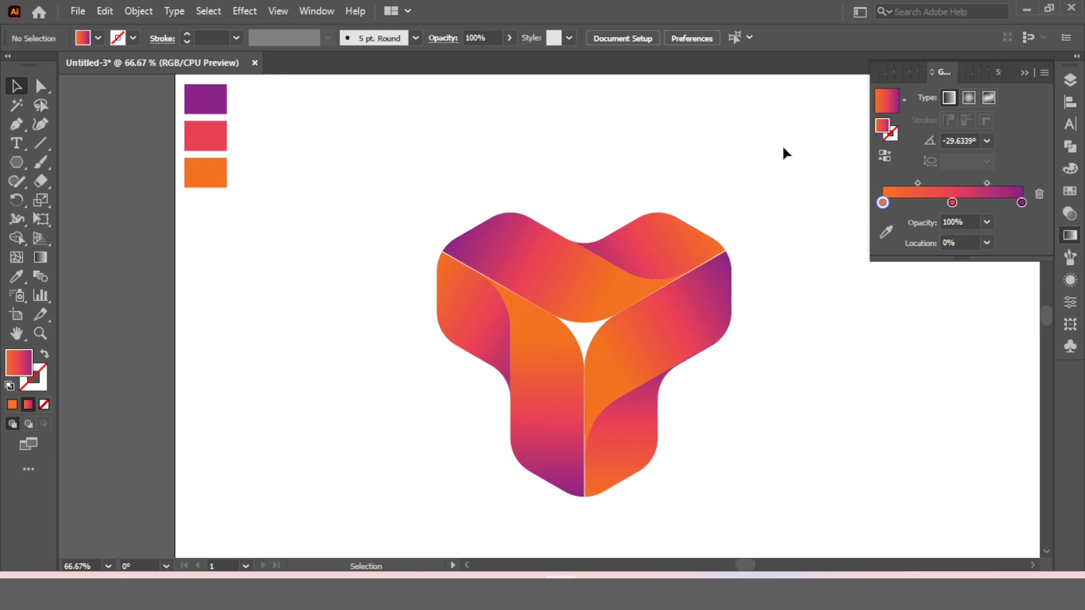
# Step: Group all the logo faces and centre the group horizontally and vertically on the artboard
pyautogui.moveTo(772, 151); pyautogui.dragTo(569, 466)
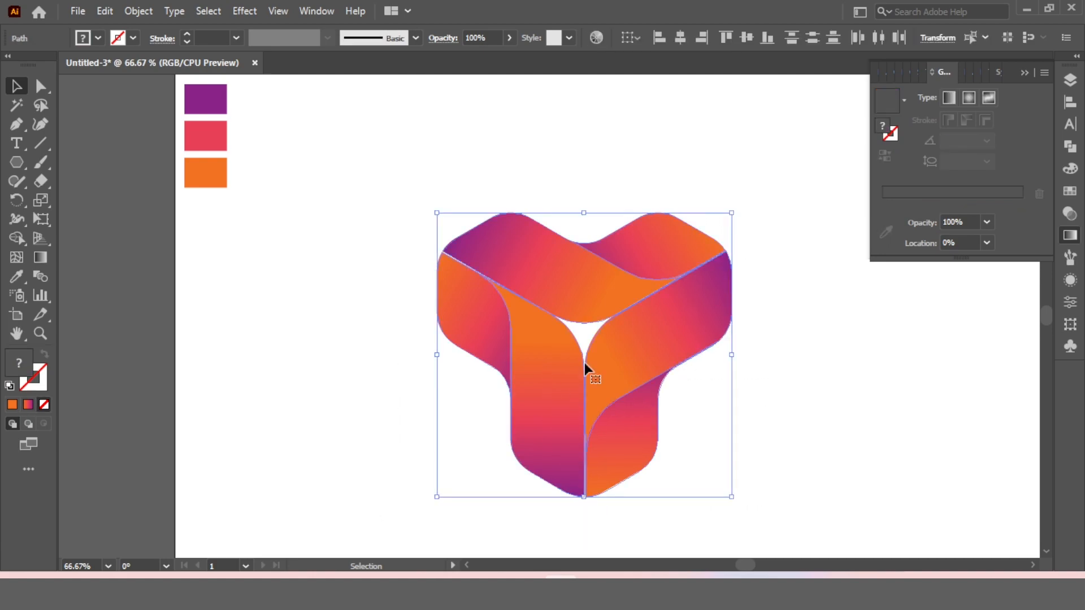
pyautogui.click(143, 12)
pyautogui.click(221, 82)
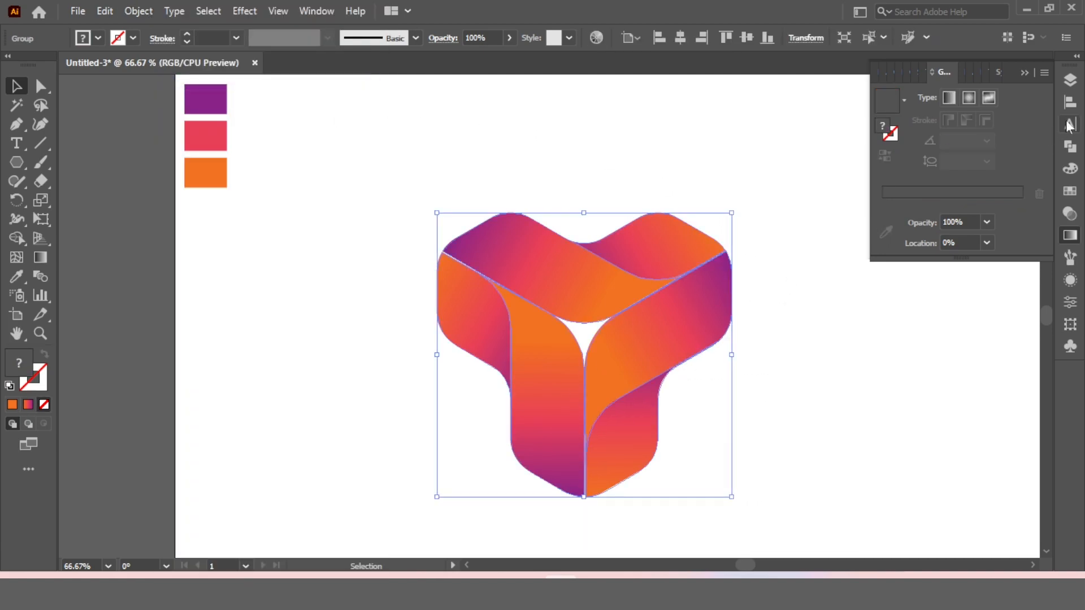
pyautogui.click(1070, 102)
pyautogui.click(906, 116)
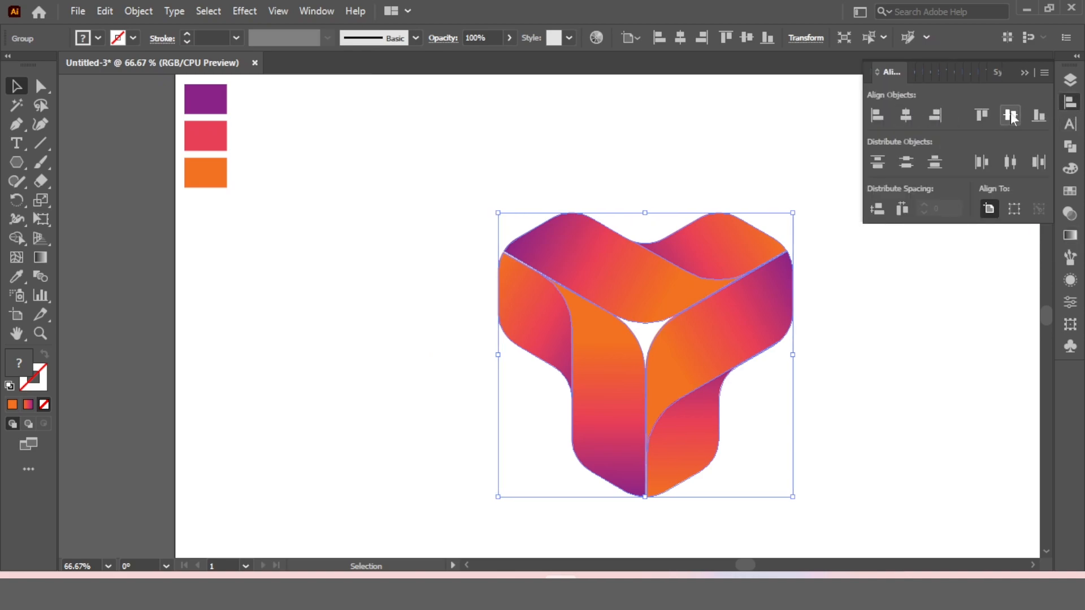
pyautogui.click(1011, 114)
pyautogui.click(934, 157)
pyautogui.hotkey('ctrl', '0')
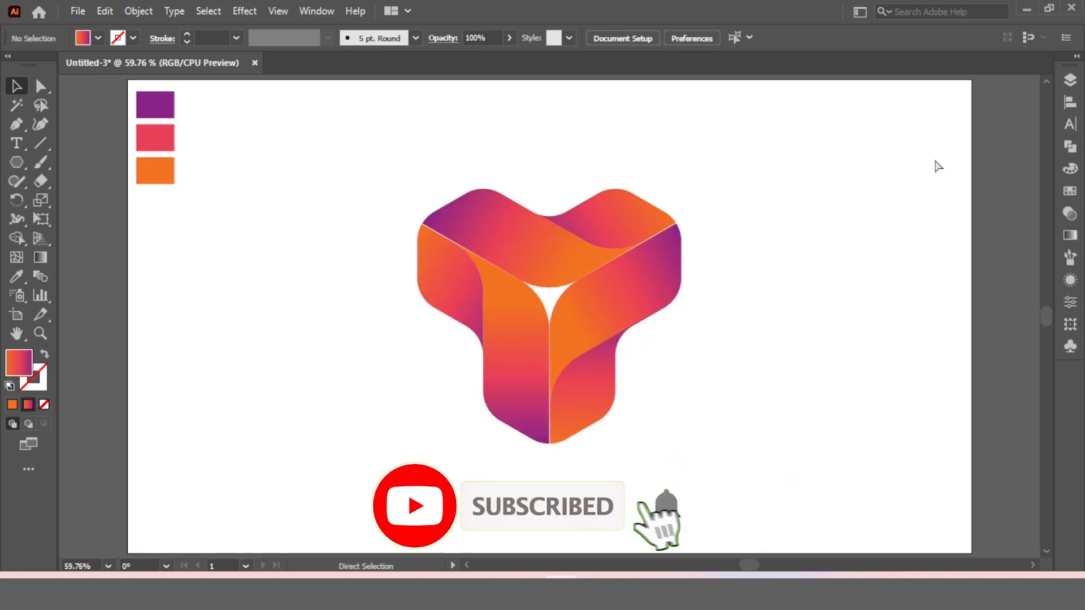
# Step: Draw a circle with the Ellipse tool and place it to the lower right of the logo
pyautogui.click(19, 161)
pyautogui.moveTo(19, 162); pyautogui.dragTo(85, 196)
pyautogui.moveTo(792, 343); pyautogui.dragTo(838, 388)
pyautogui.click(17, 86)
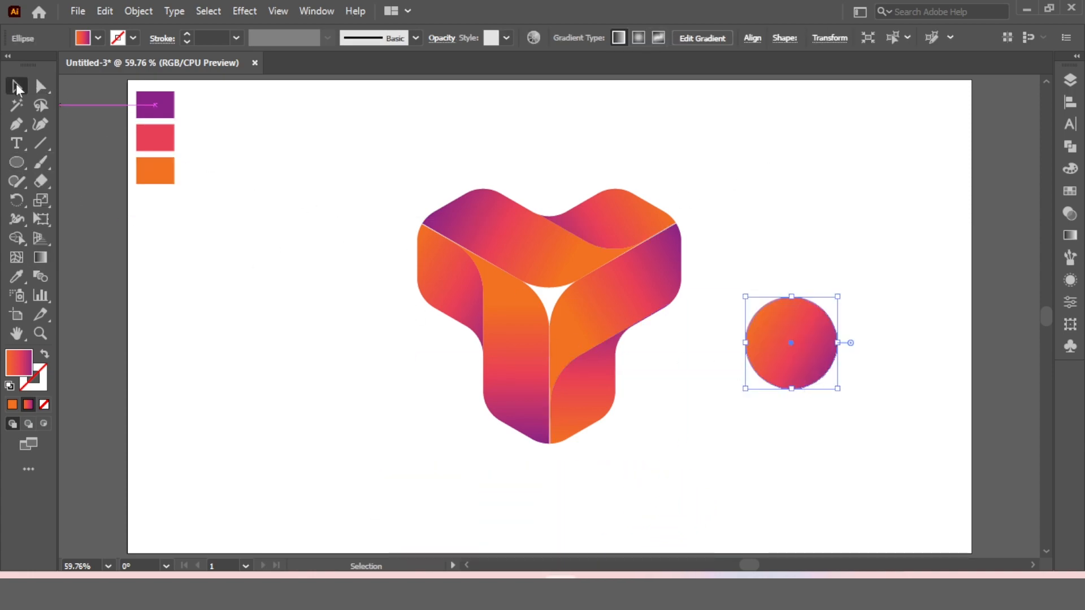
pyautogui.moveTo(791, 301); pyautogui.dragTo(722, 402)
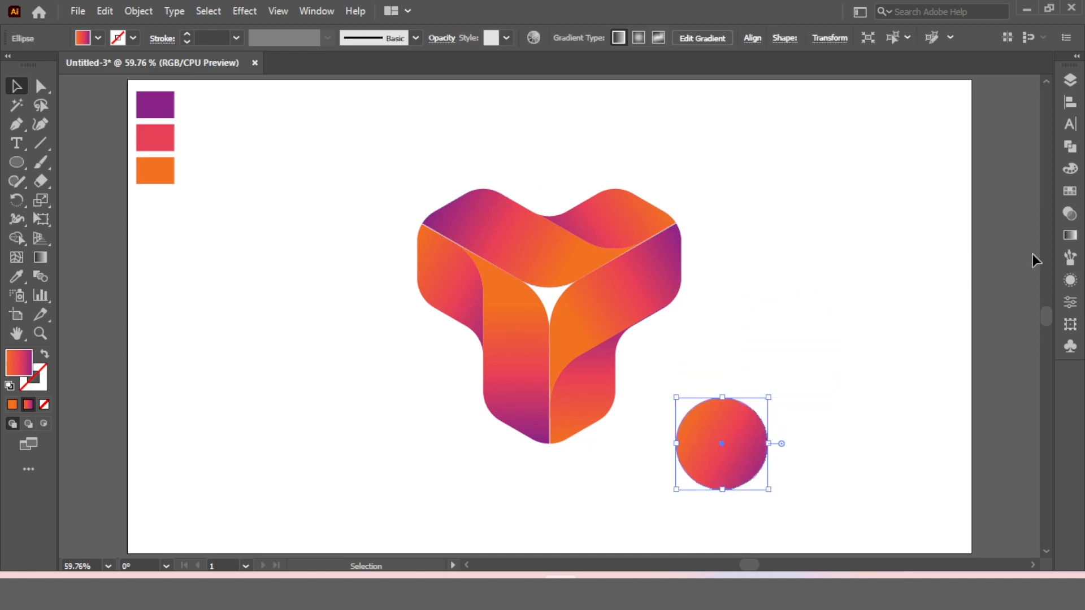
# Step: Fill the circle with a radial gradient from black at the centre to white at 0% opacity at the edge
pyautogui.click(1070, 236)
pyautogui.click(905, 102)
pyautogui.click(806, 131)
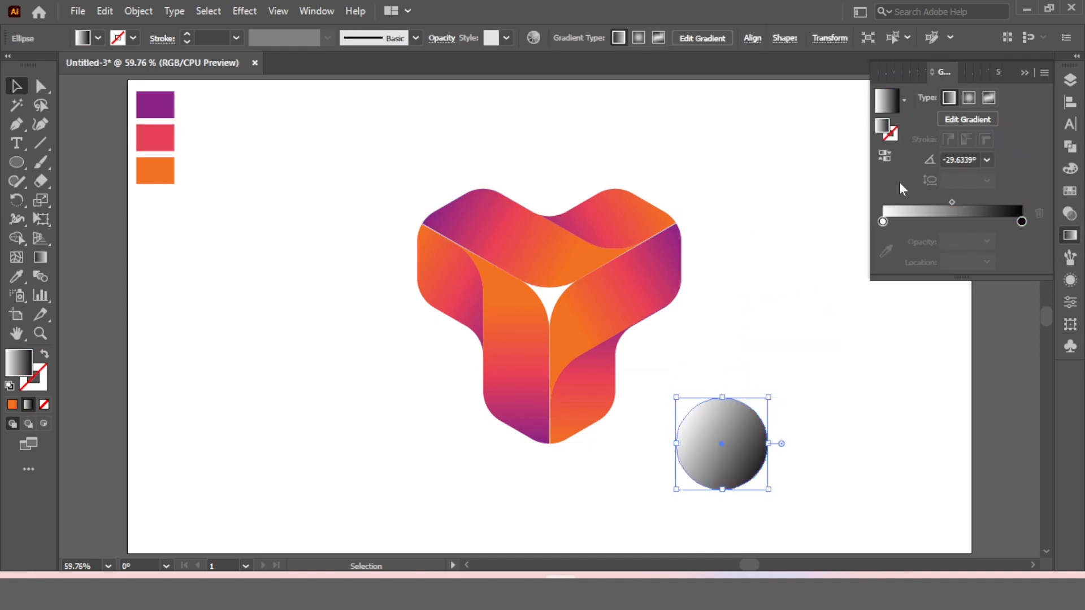
pyautogui.click(886, 155)
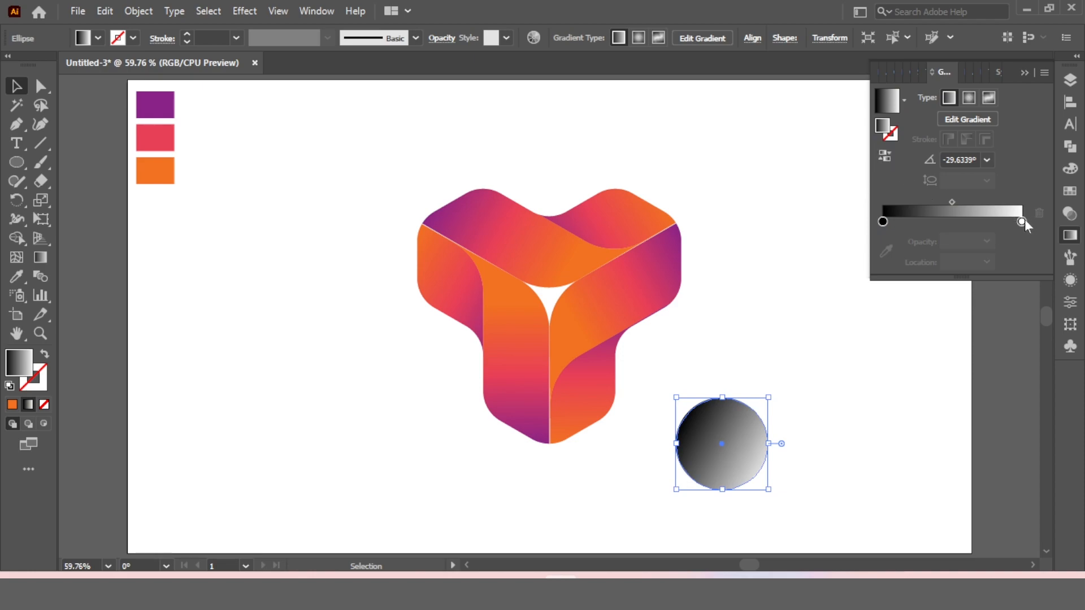
pyautogui.click(1022, 221)
pyautogui.click(987, 241)
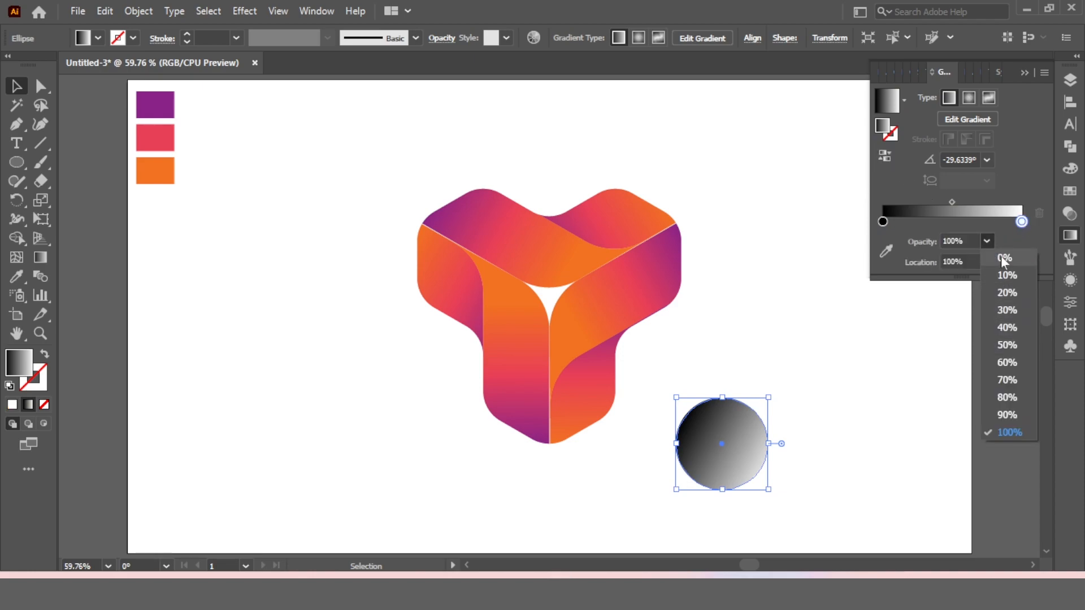
pyautogui.click(1004, 258)
pyautogui.click(969, 98)
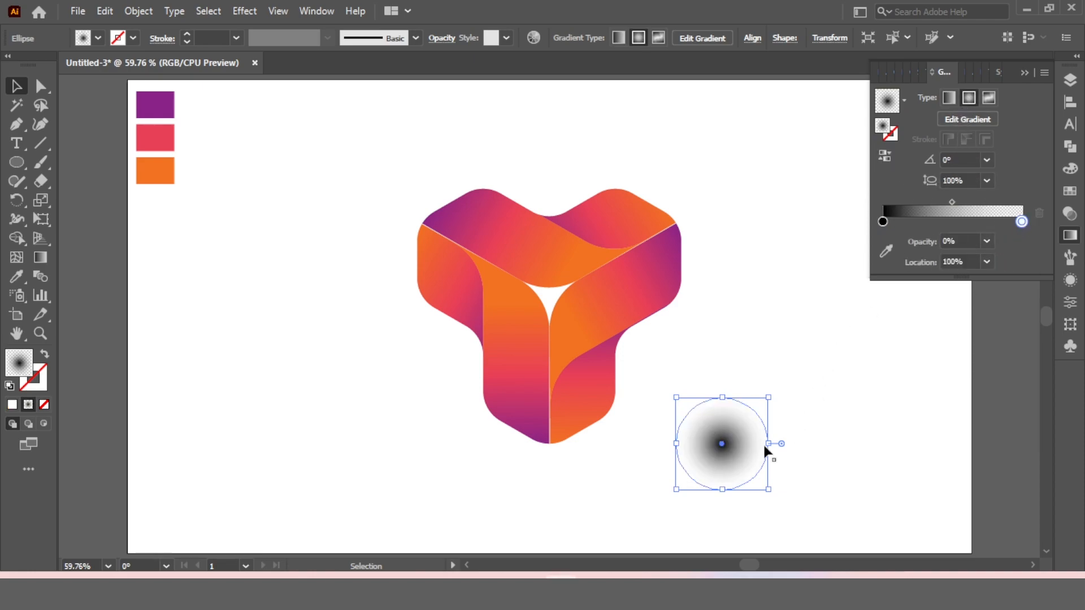
pyautogui.click(763, 337)
# Step: Move the gradient circle to the logo's base and flatten it into a thin shadow ellipse just beneath the tip
pyautogui.moveTo(724, 445); pyautogui.dragTo(552, 444)
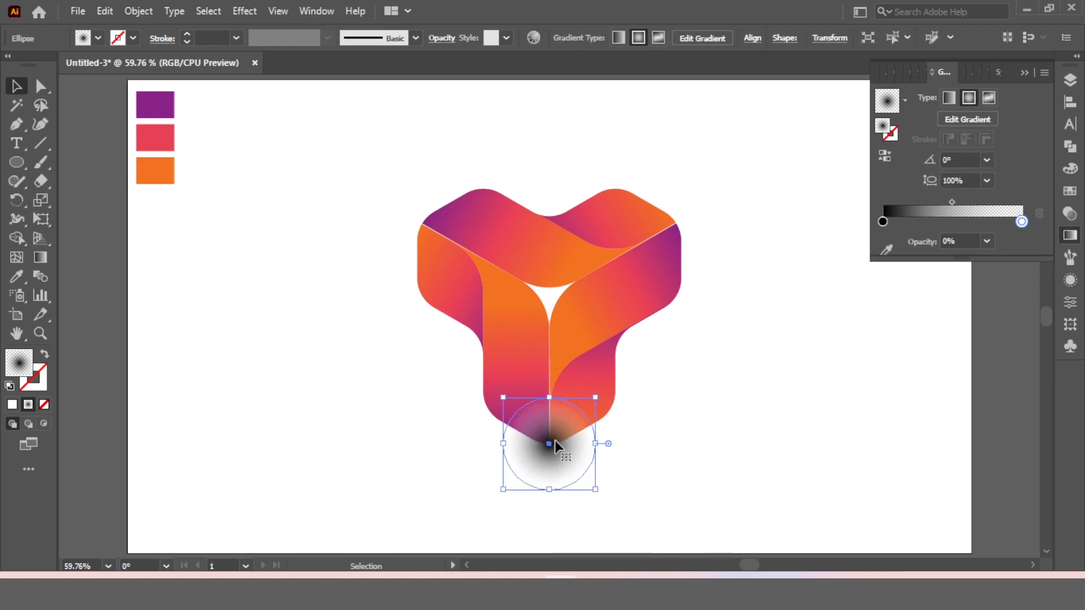
pyautogui.moveTo(552, 397); pyautogui.dragTo(554, 460)
pyautogui.click(732, 469)
pyautogui.click(642, 467)
# Step: Align the logo and the shadow ellipse on their horizontal centres and group them
pyautogui.moveTo(610, 520); pyautogui.dragTo(391, 308)
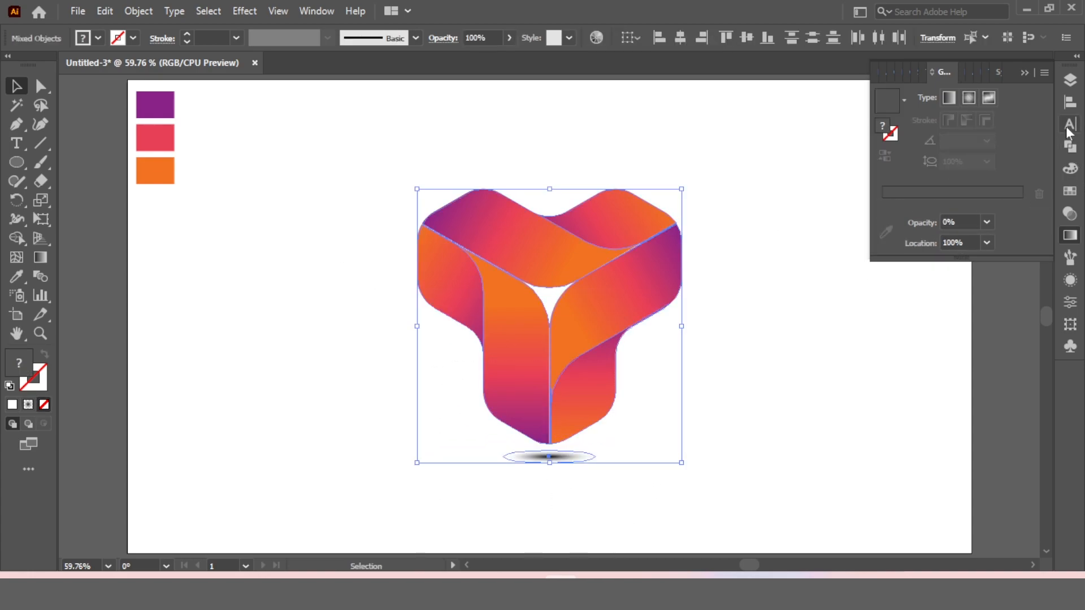
pyautogui.click(1070, 102)
pyautogui.click(911, 117)
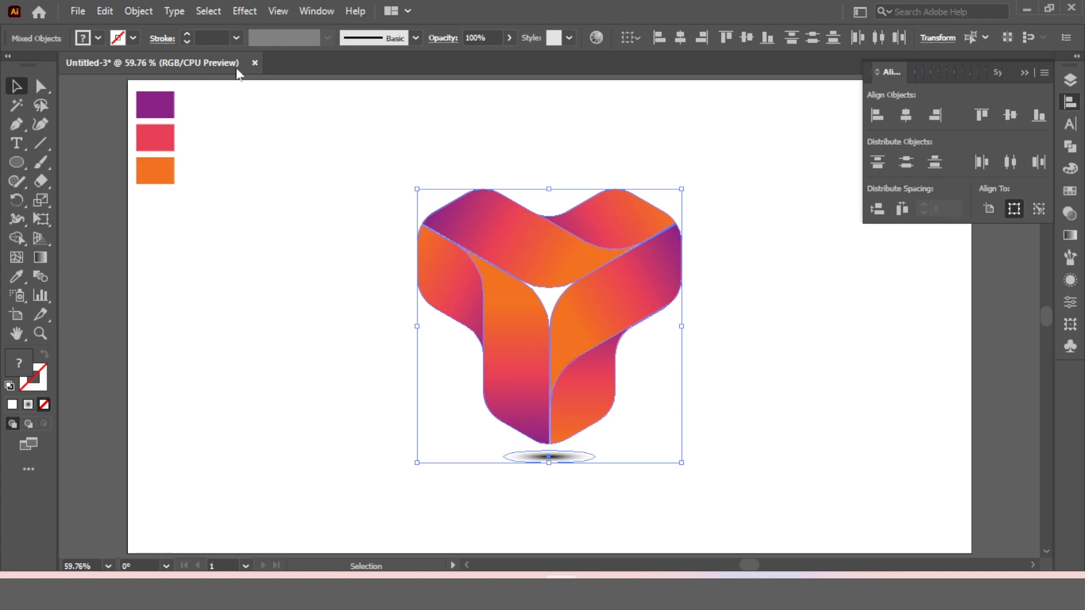
pyautogui.click(140, 14)
pyautogui.click(169, 85)
# Step: Centre the logo and shadow group on the artboard and enlarge it proportionally about its centre
pyautogui.click(915, 117)
pyautogui.click(1011, 115)
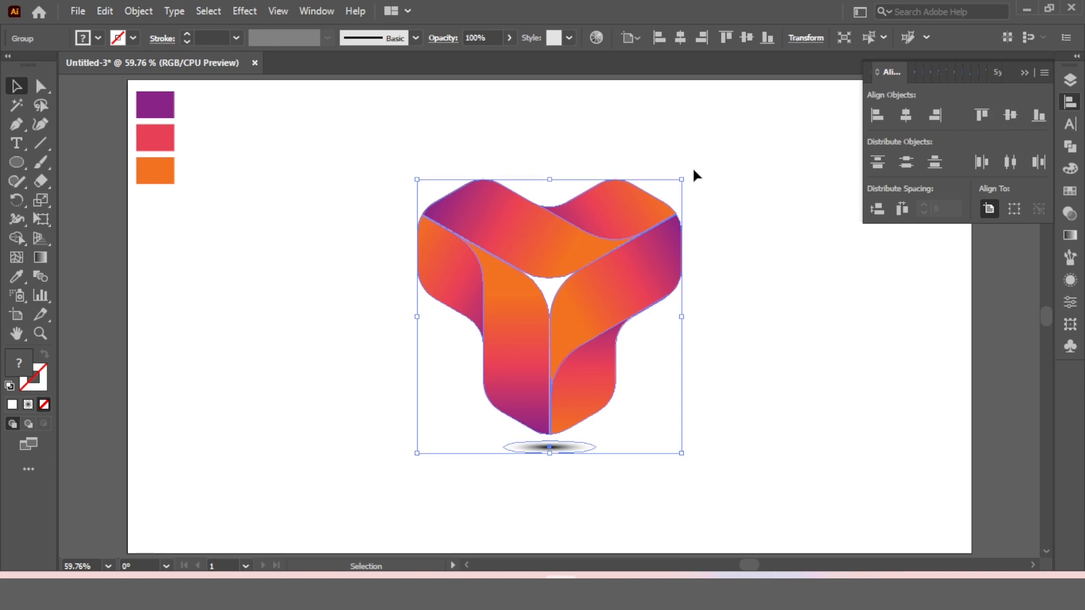
pyautogui.moveTo(681, 179); pyautogui.dragTo(721, 138)
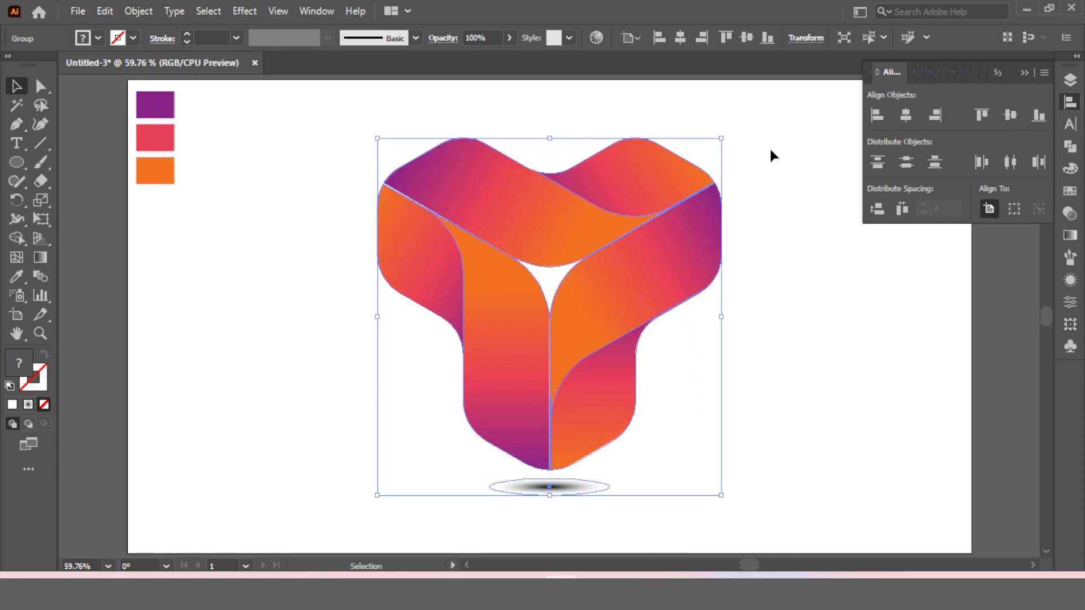
pyautogui.click(774, 153)
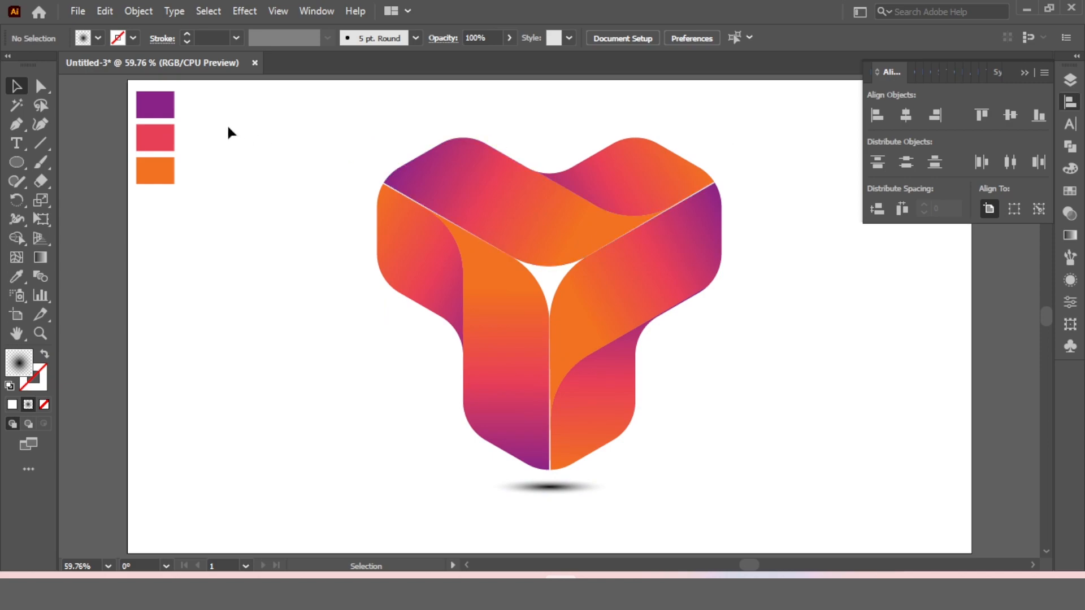
# Step: Delete the three sample colour rectangles from the artboard's upper-left corner
pyautogui.moveTo(196, 94); pyautogui.dragTo(148, 209)
pyautogui.press('Delete')
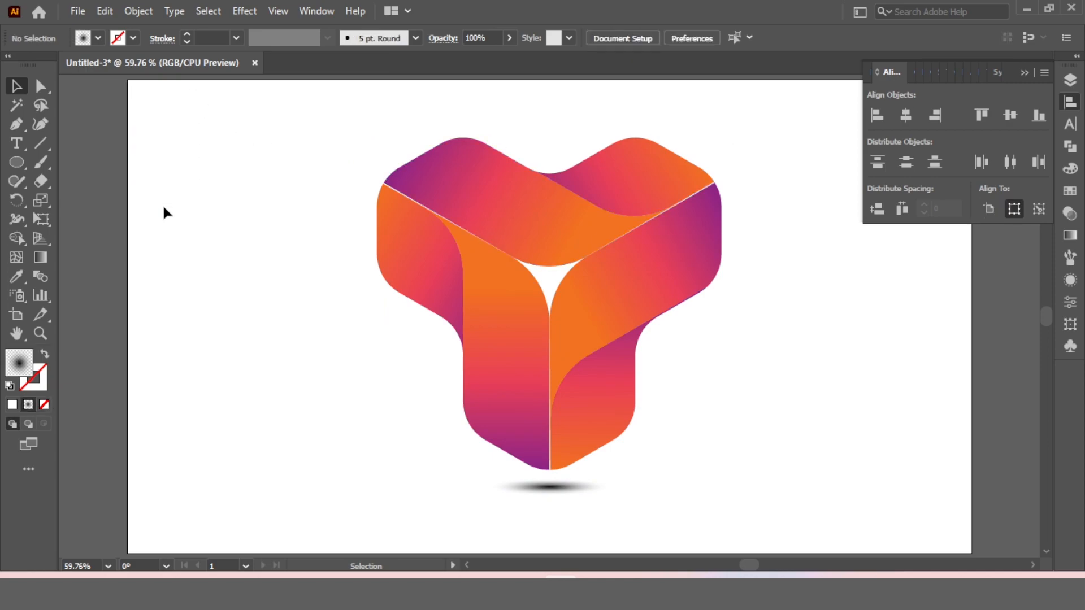
pyautogui.click(1023, 90)
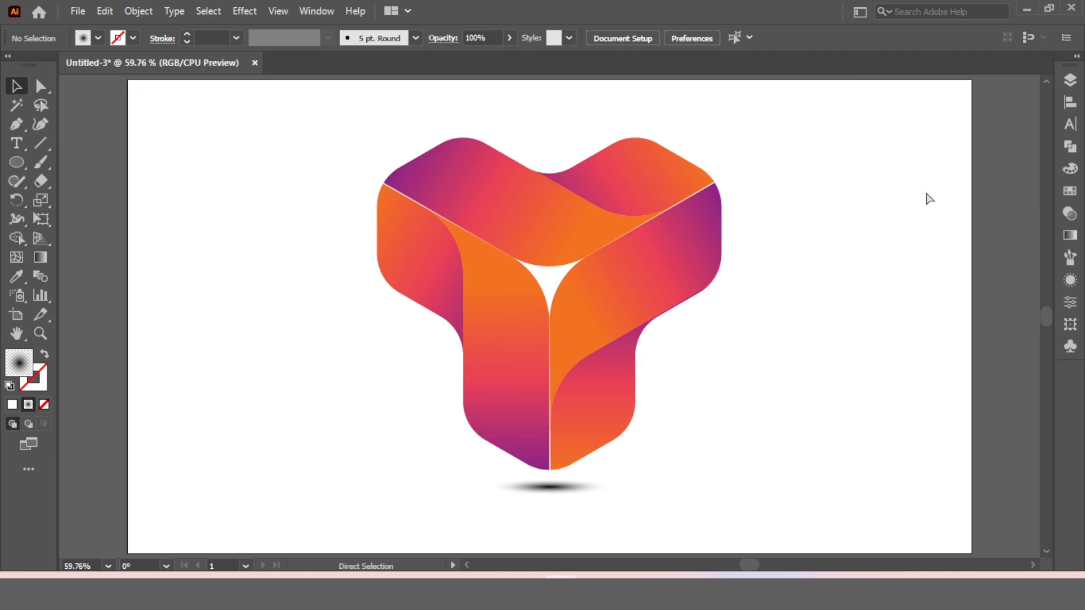
# Step: Draw a rectangle covering the whole artboard with the black-to-transparent radial gradient fill and send it behind the logo
pyautogui.moveTo(19, 162); pyautogui.dragTo(97, 162)
pyautogui.moveTo(129, 80); pyautogui.dragTo(972, 553)
pyautogui.click(16, 86)
pyautogui.rightClick(795, 193)
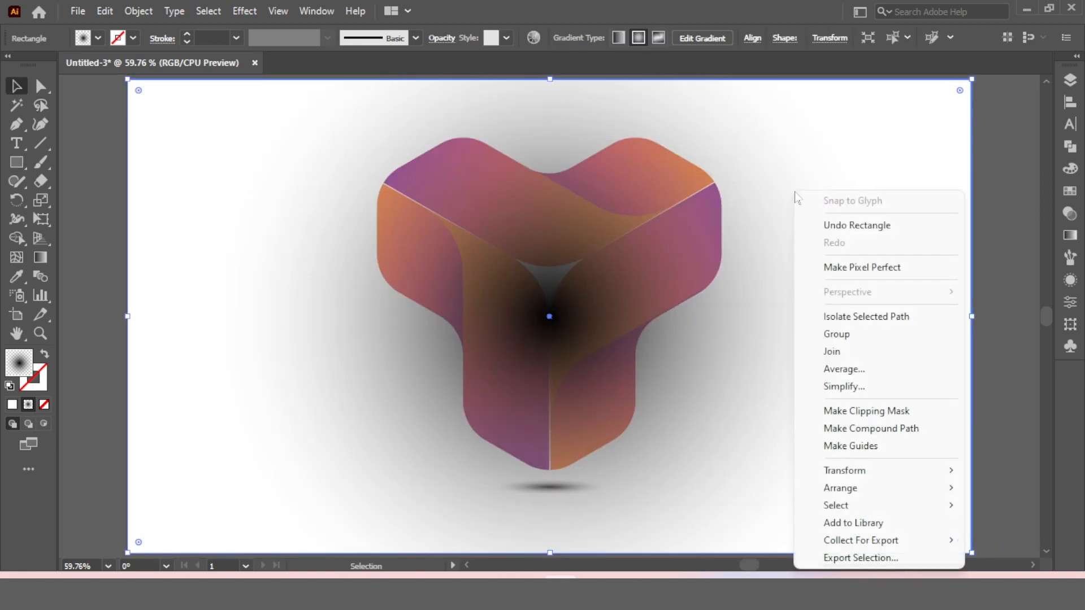
pyautogui.moveTo(935, 488)
pyautogui.click(650, 540)
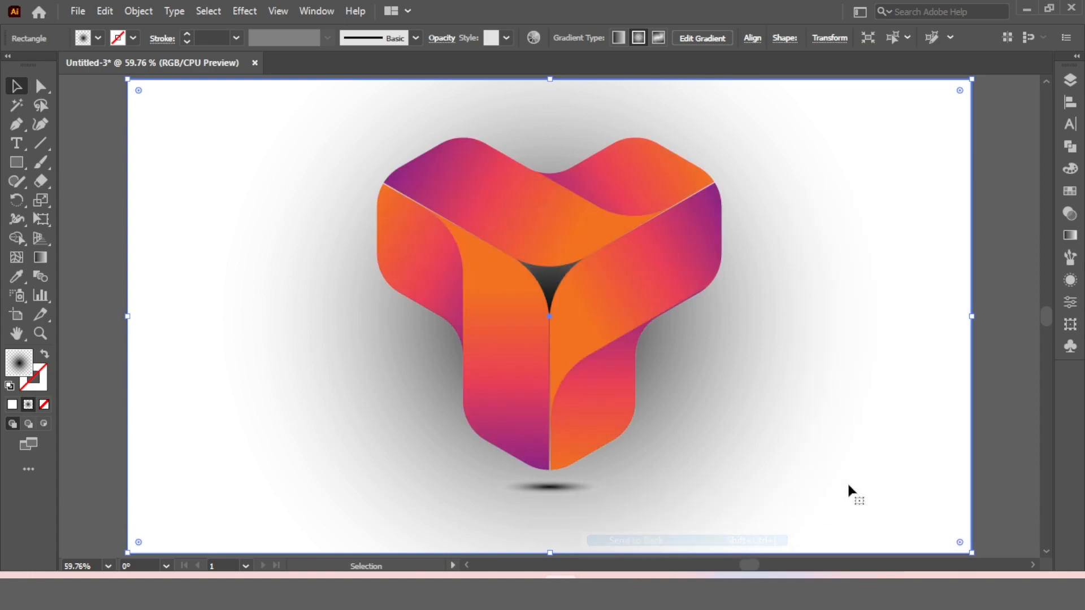
pyautogui.click(1022, 330)
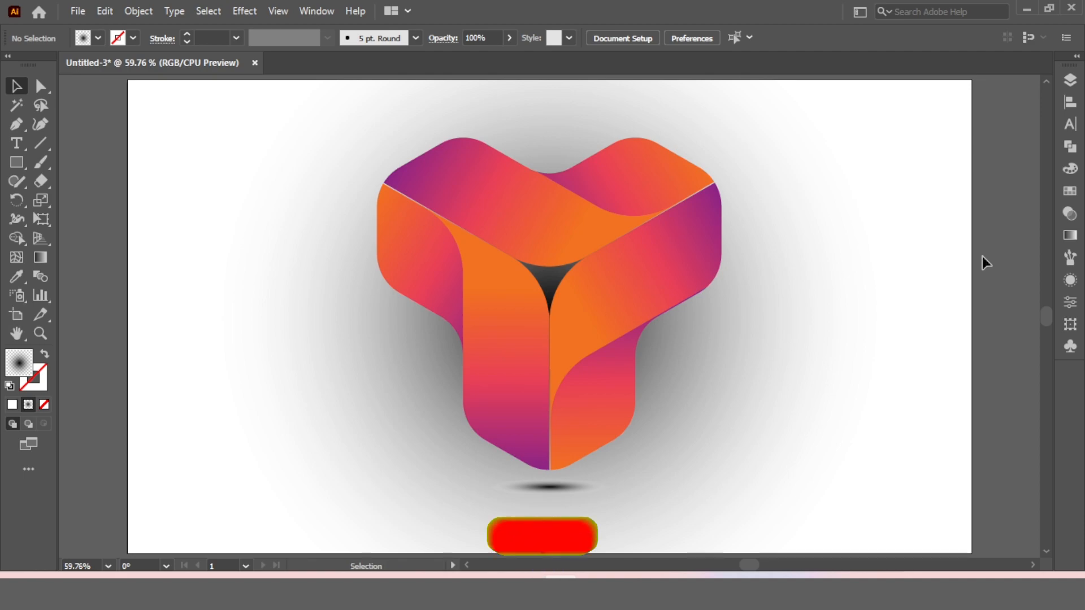
# Step: Soften the background rectangle's radial gradient by moving its midpoint towards the black stop, to a location of about 31%
pyautogui.click(935, 245)
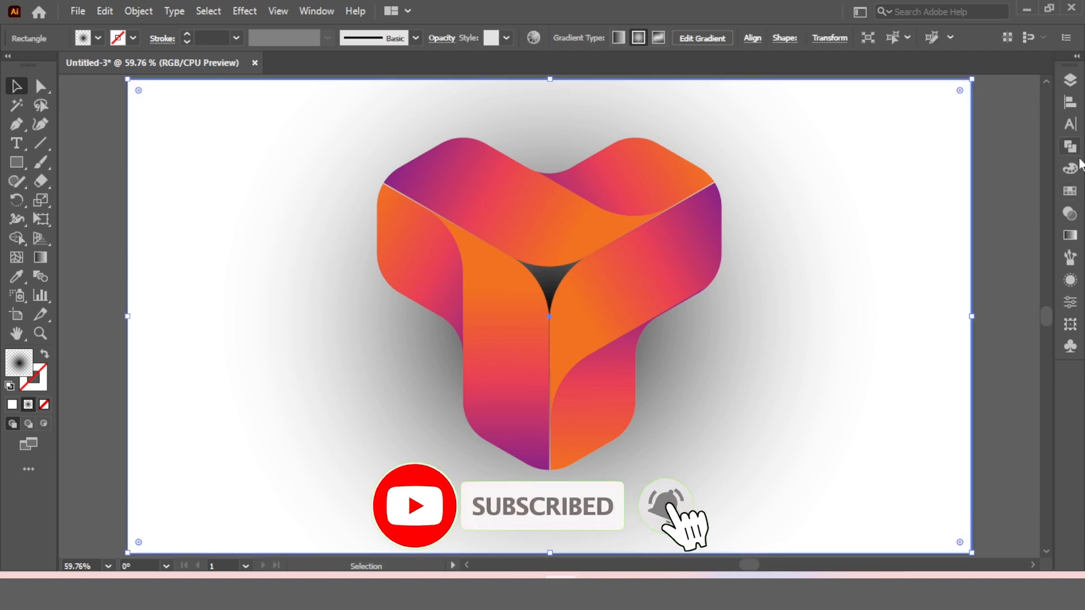
pyautogui.click(1070, 235)
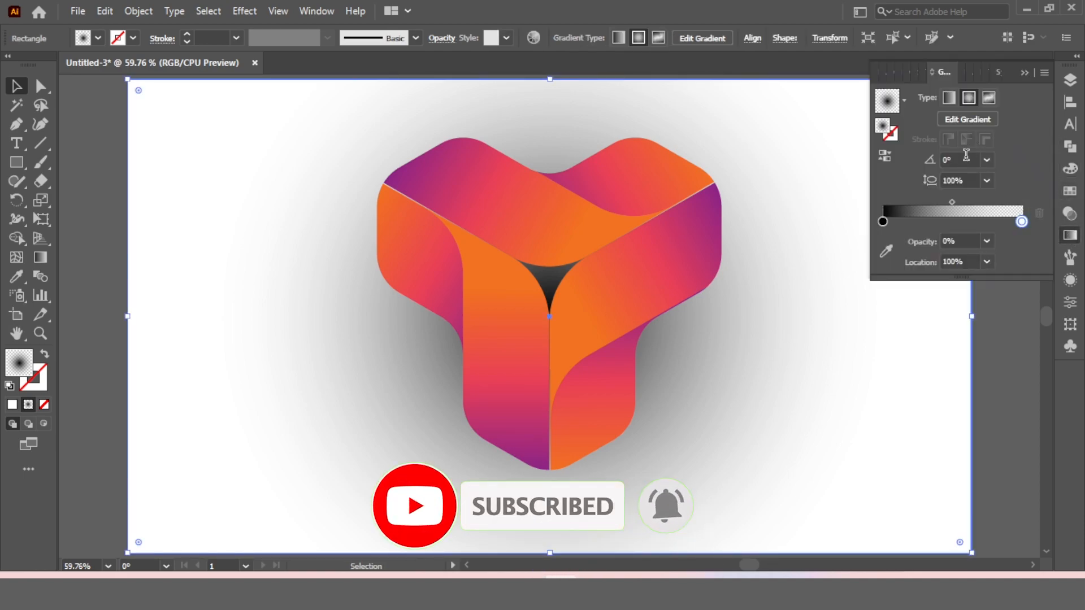
pyautogui.moveTo(952, 201); pyautogui.dragTo(927, 208)
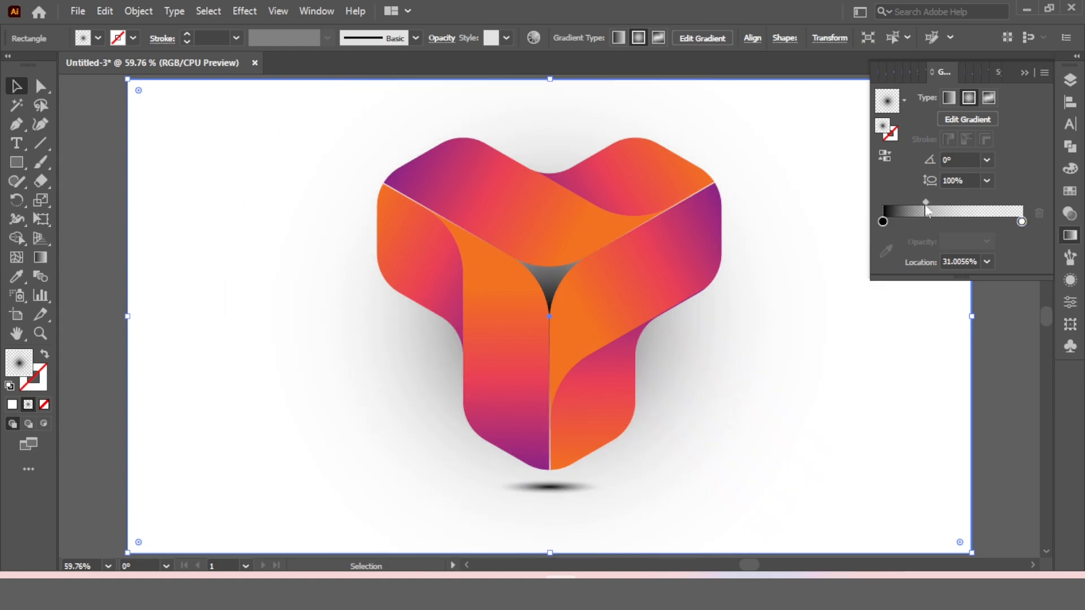
pyautogui.click(1022, 71)
pyautogui.click(1026, 145)
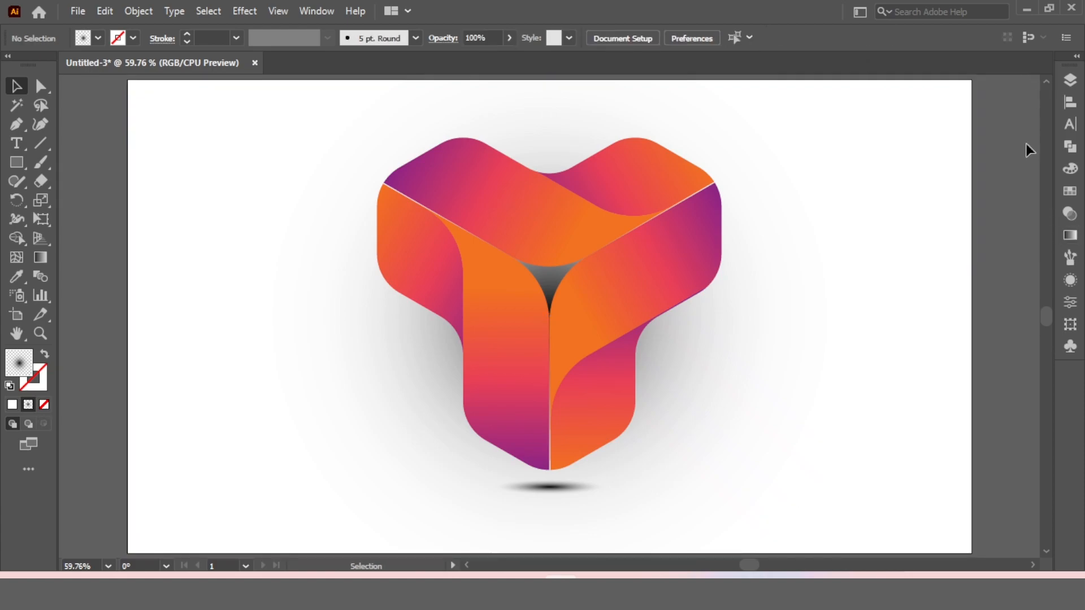